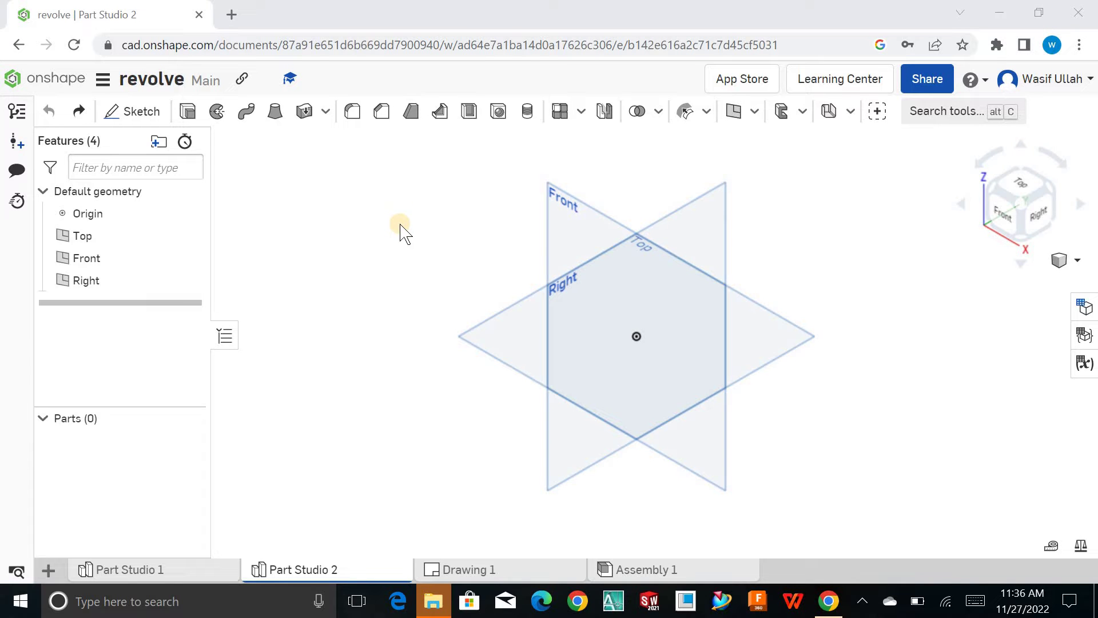
Step: Sketch a center-point rectangle around the origin on the Top plane as Sketch 1
mouse_move(401, 226)
right_mouse_down()
mouse_move(405, 214)
mouse_move(414, 229)
mouse_move(399, 226)
mouse_move(415, 230)
mouse_move(421, 216)
mouse_move(407, 227)
right_mouse_up()
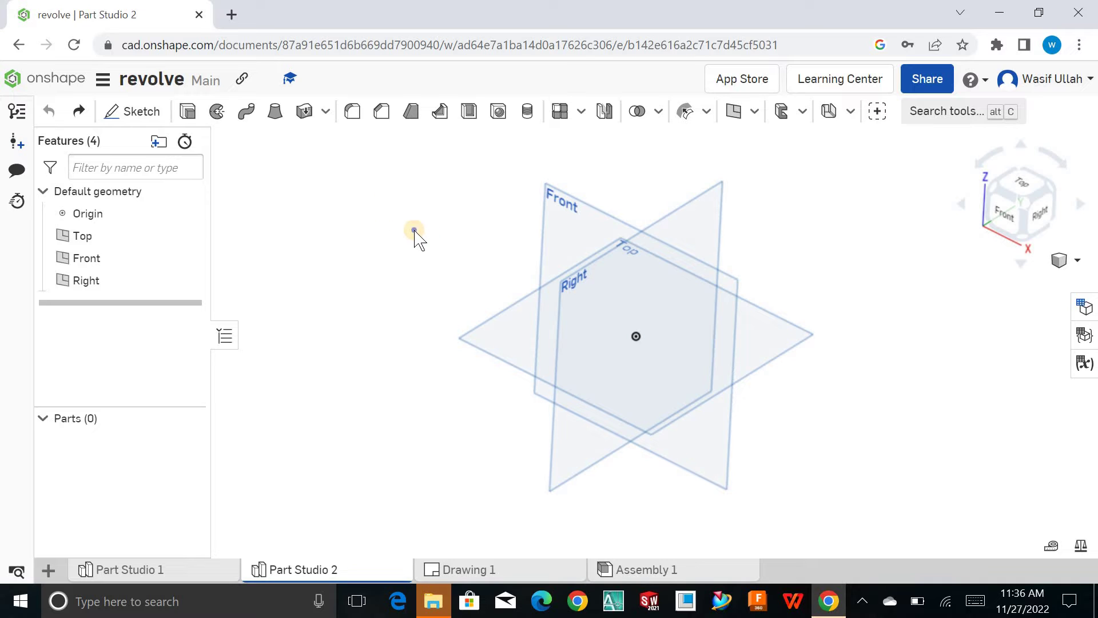
mouse_move(416, 231)
right_mouse_down()
mouse_move(423, 218)
mouse_move(424, 235)
mouse_move(435, 223)
mouse_move(439, 235)
mouse_move(420, 232)
right_mouse_up()
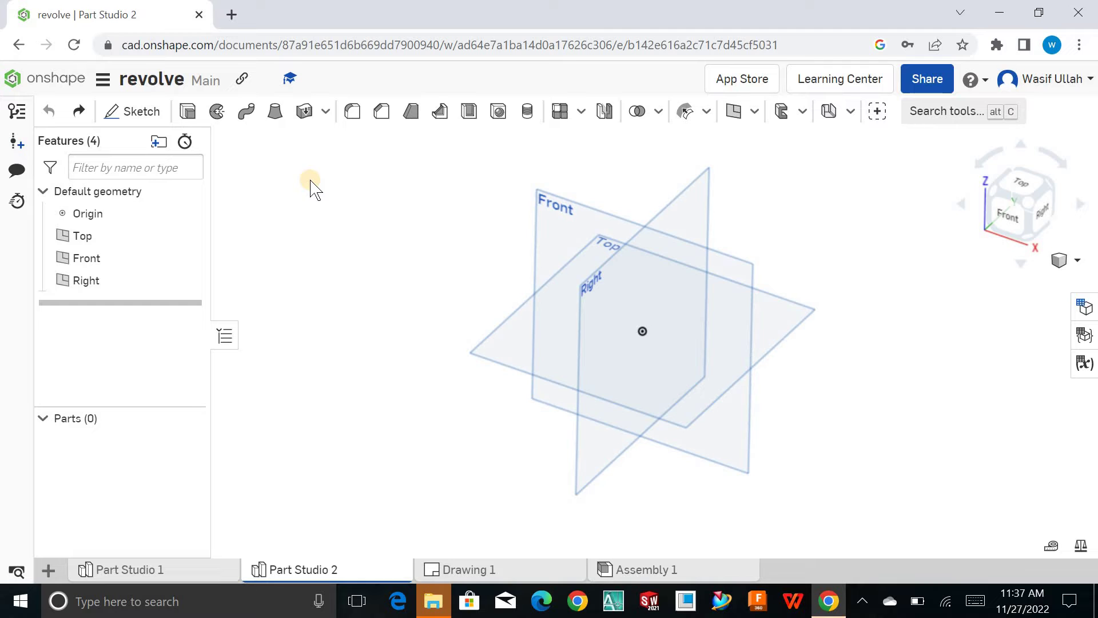
left_click(144, 116)
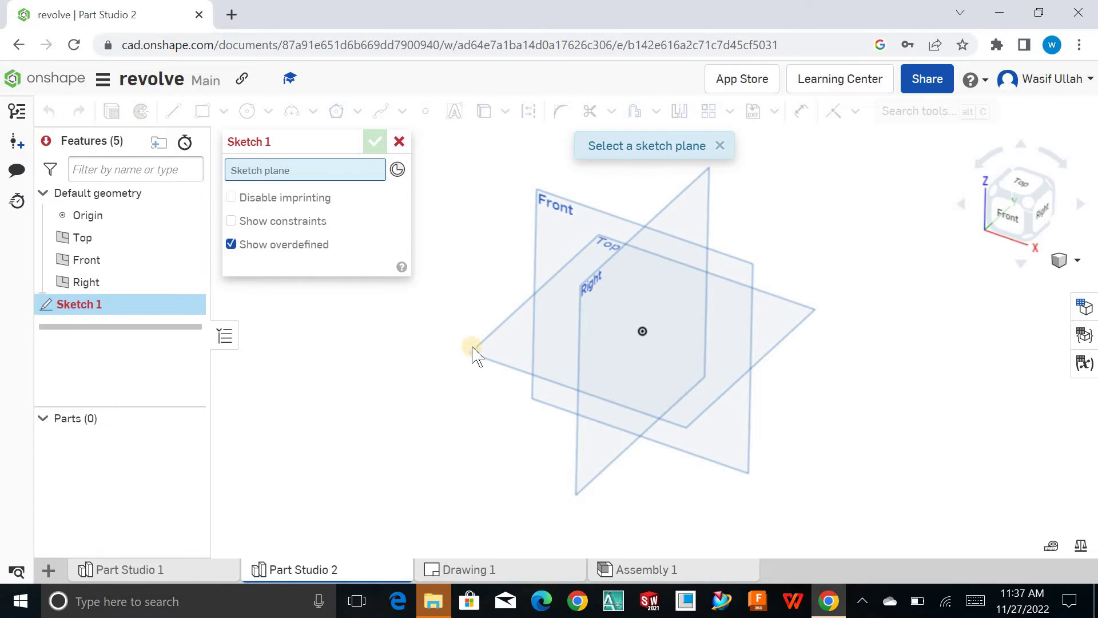
left_click(500, 345)
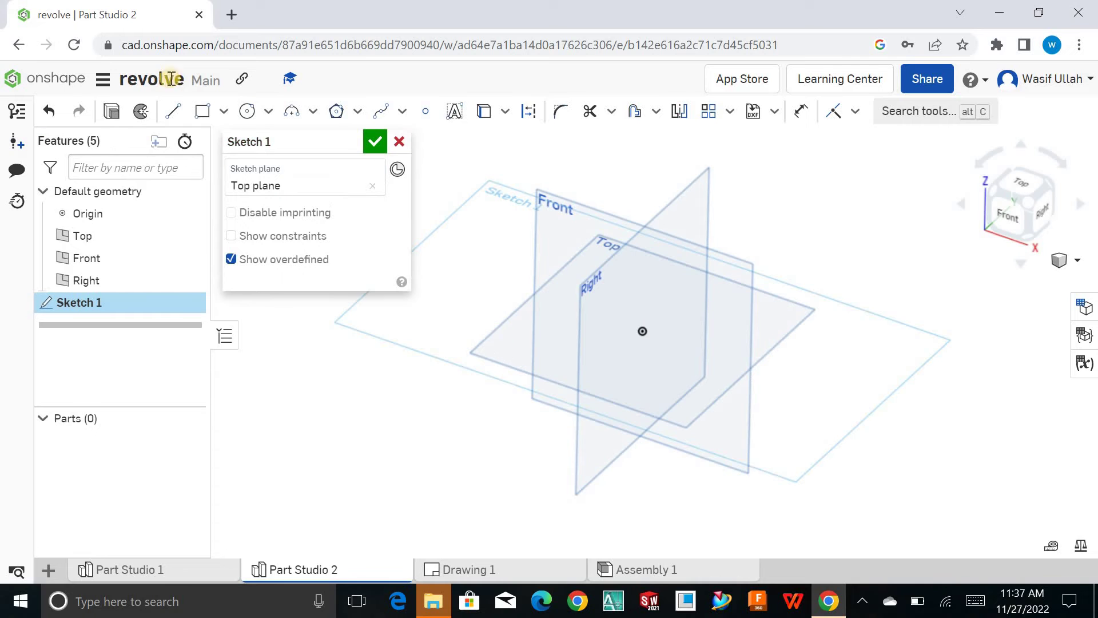
left_click(228, 118)
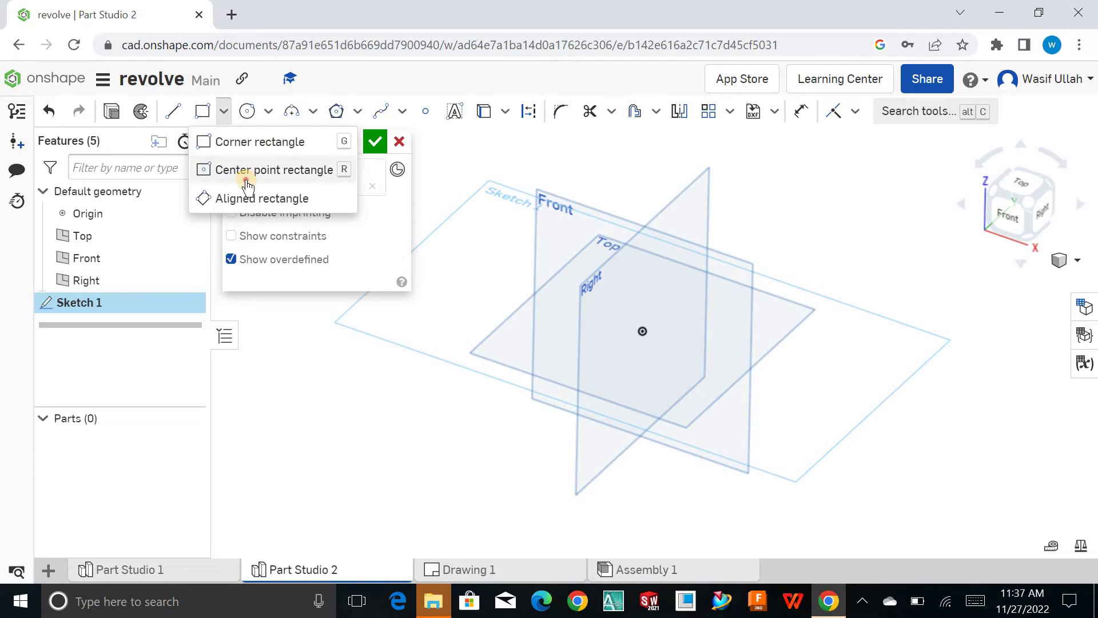
left_click(220, 167)
left_click(643, 332)
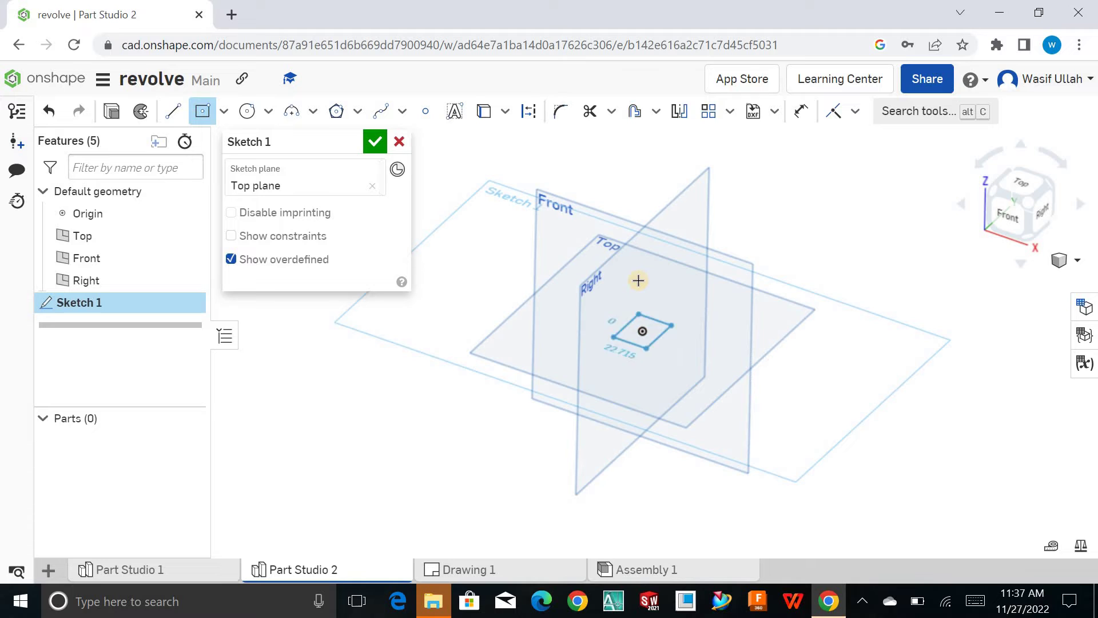
left_click(639, 280)
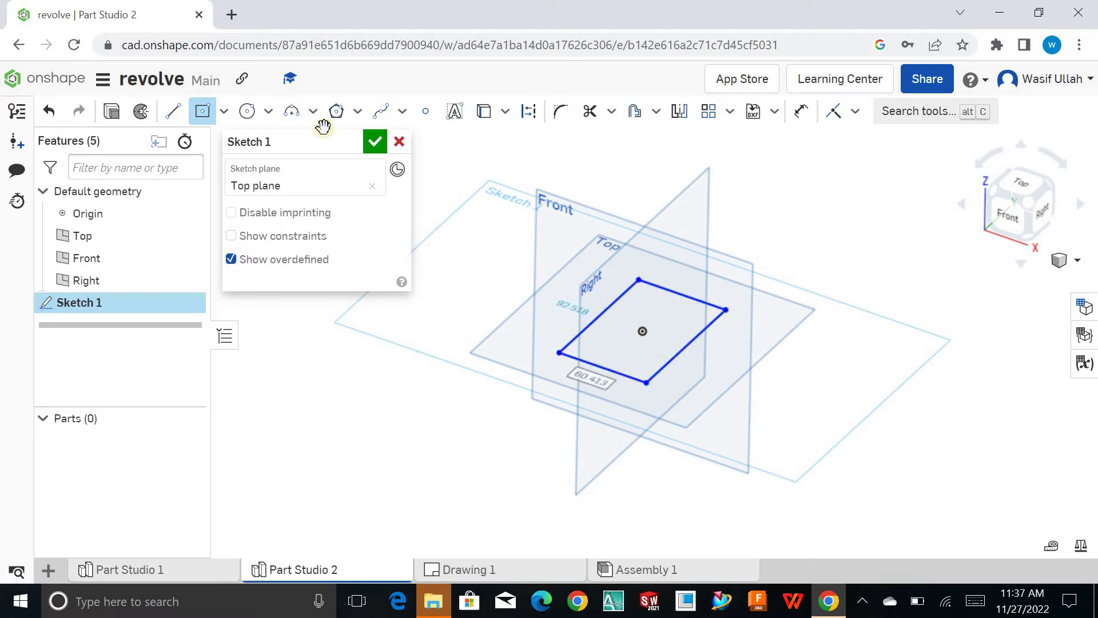
left_click(375, 143)
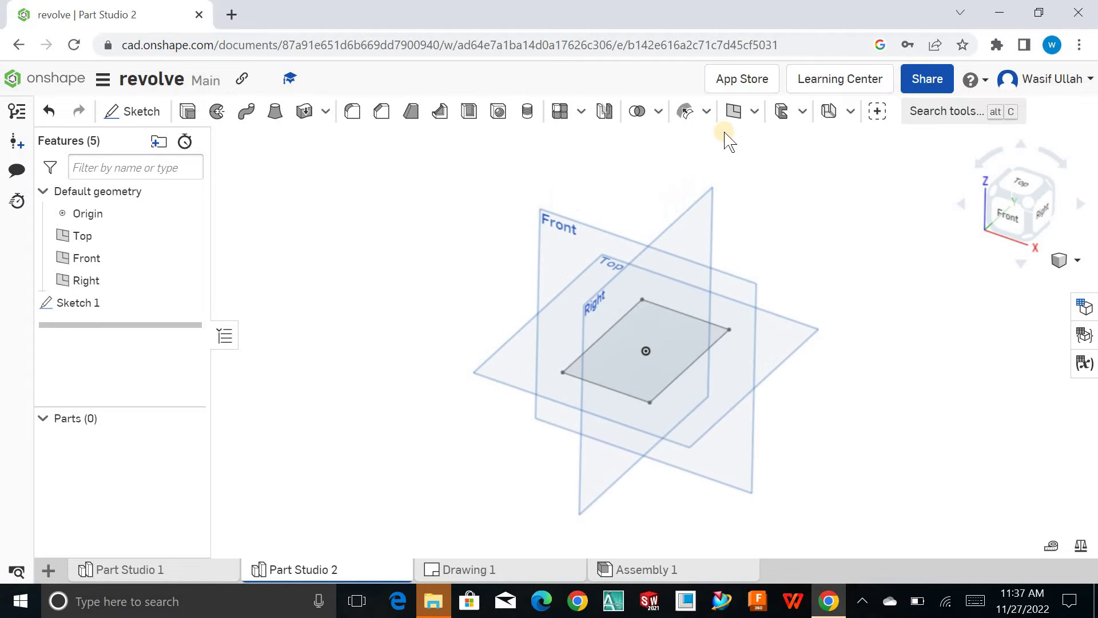
Step: Create Plane 1 offset 85 mm above the Top plane and select it for sketching
left_click(754, 111)
left_click(752, 139)
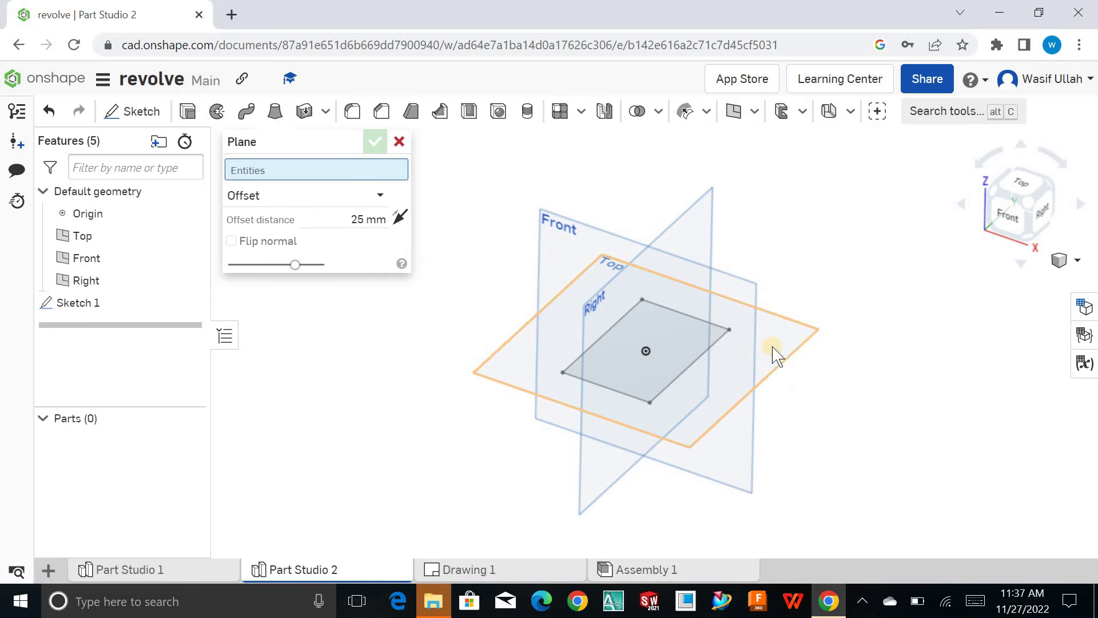
left_click(798, 342)
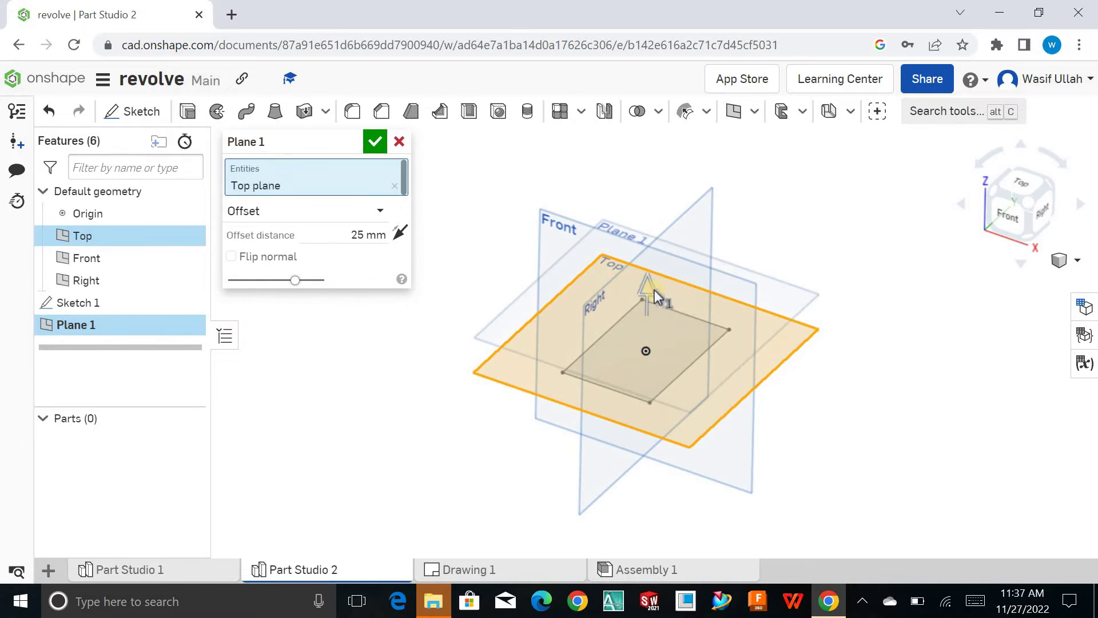
mouse_move(658, 192)
left_mouse_down()
mouse_move(658, 166)
mouse_move(660, 205)
left_mouse_up()
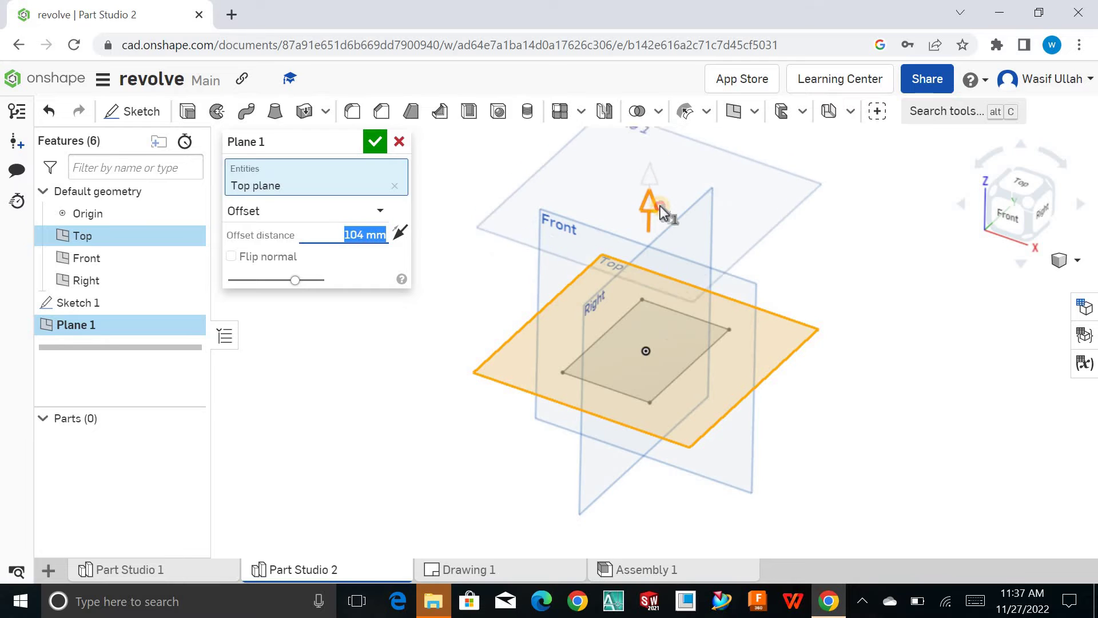
left_click(375, 141)
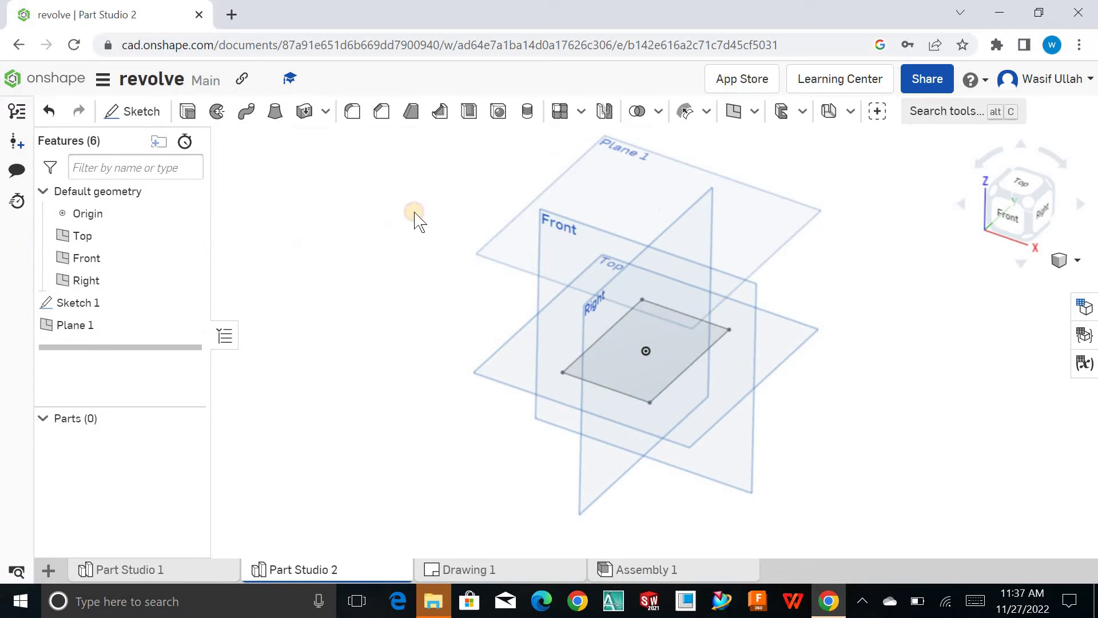
left_click(502, 242)
Step: Draw a center-point circle above the origin on Plane 1 and finish Sketch 2
left_click(137, 111)
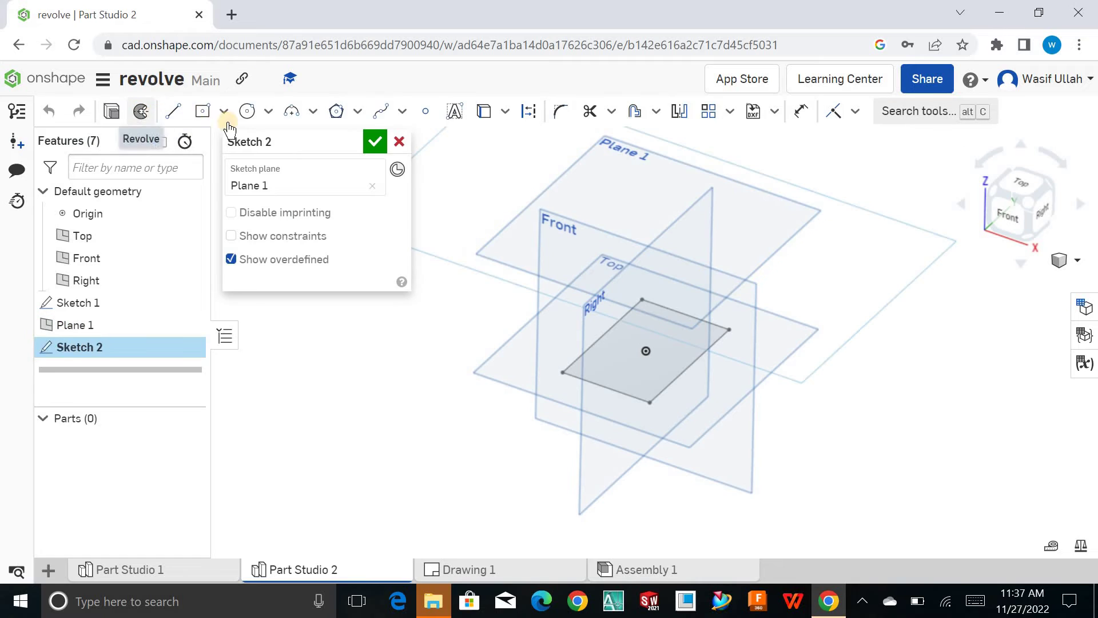
left_click(247, 112)
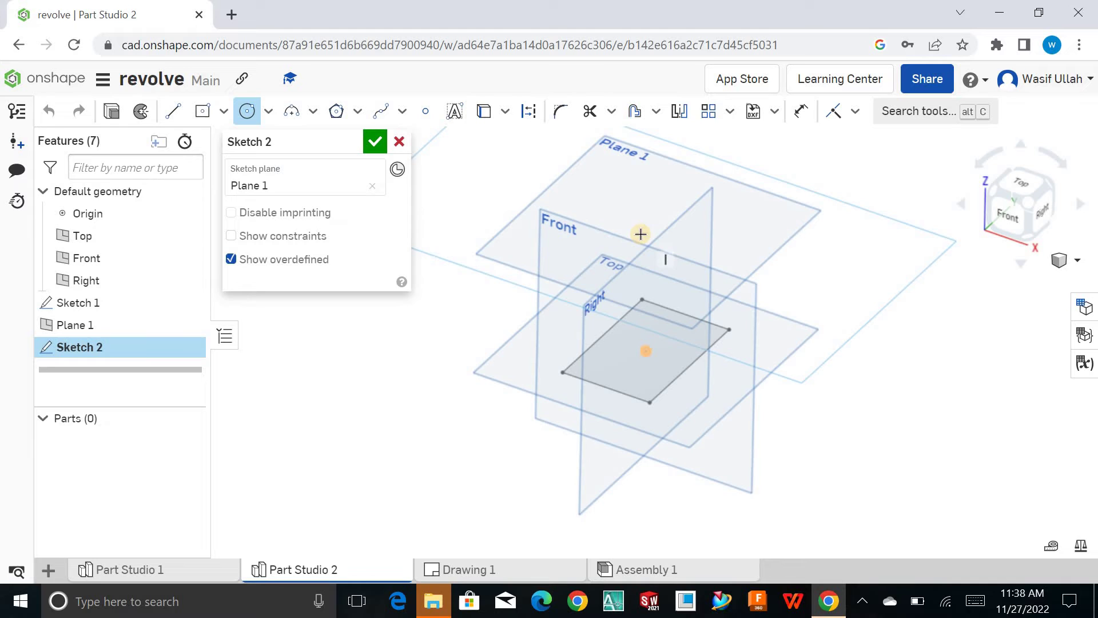
left_click(625, 187)
left_click(375, 142)
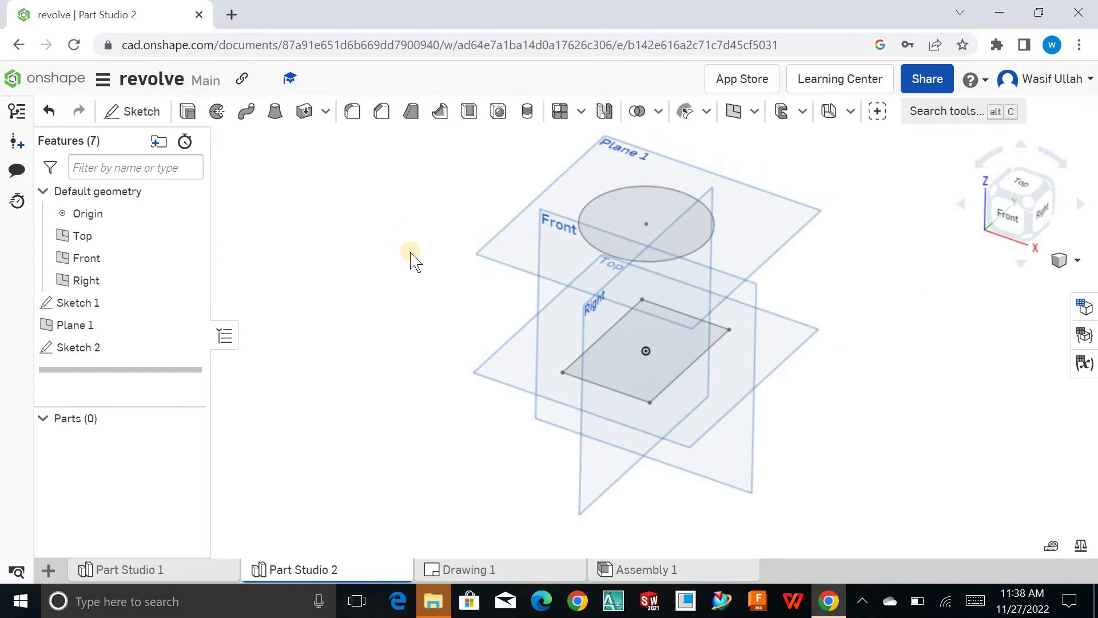
Step: Create Plane 2 offset 77 mm below the Top plane and start Sketch 3 on it
left_click(734, 111)
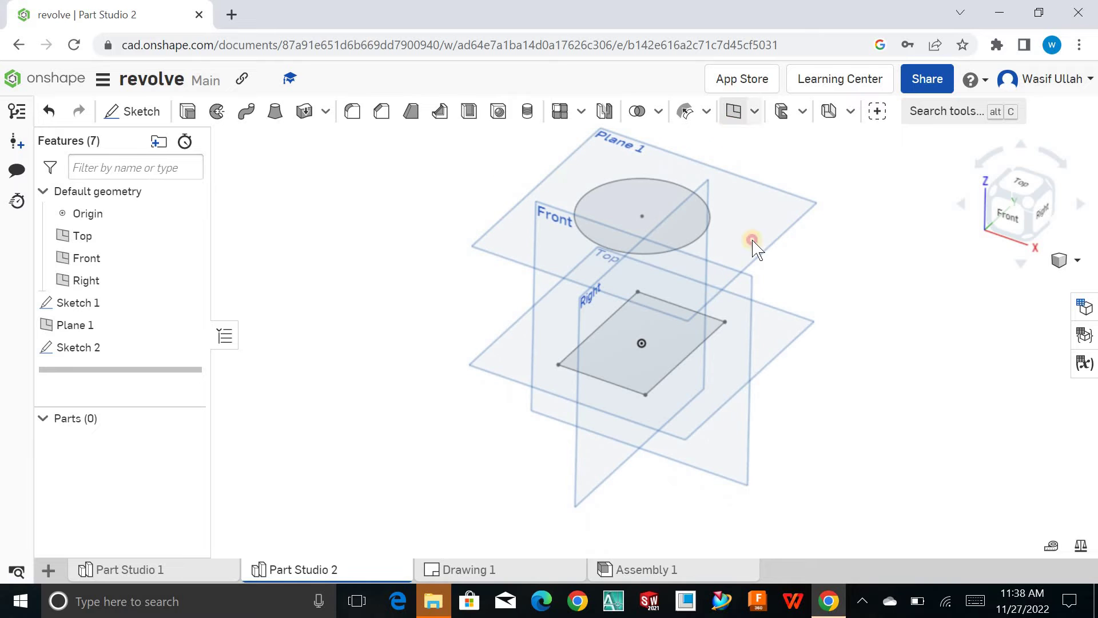
left_click(674, 388)
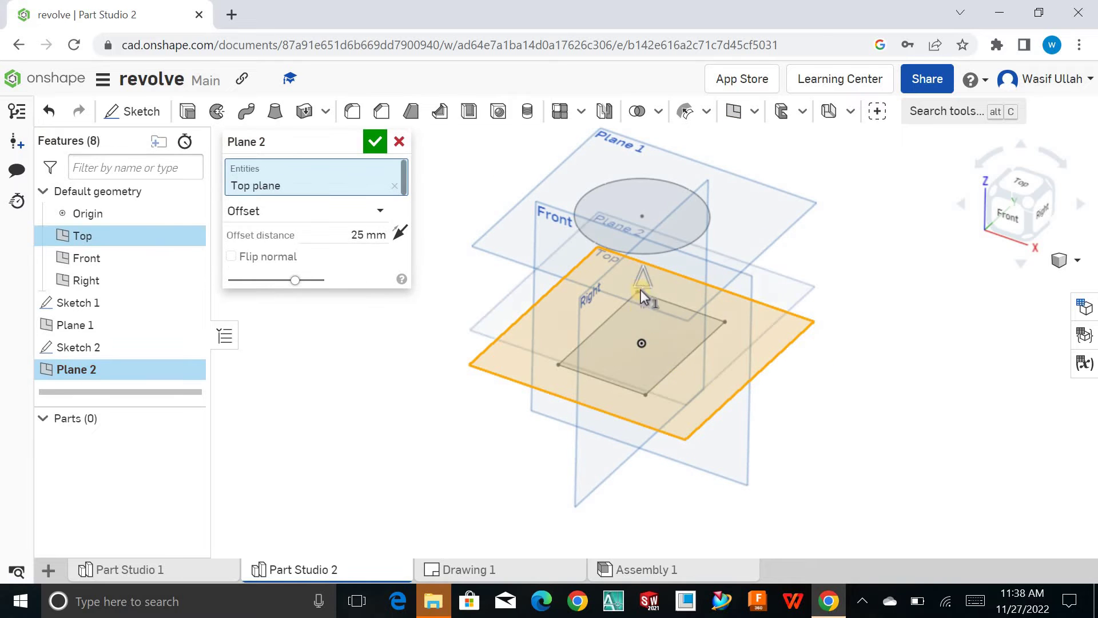
left_click_drag(643, 355, 656, 428)
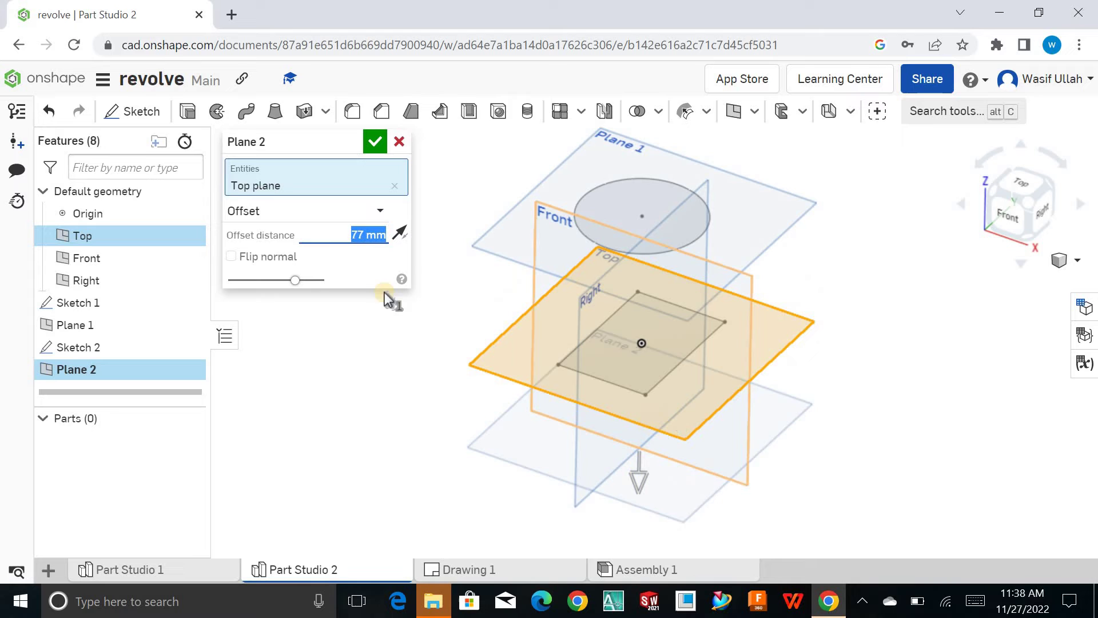
left_click(375, 142)
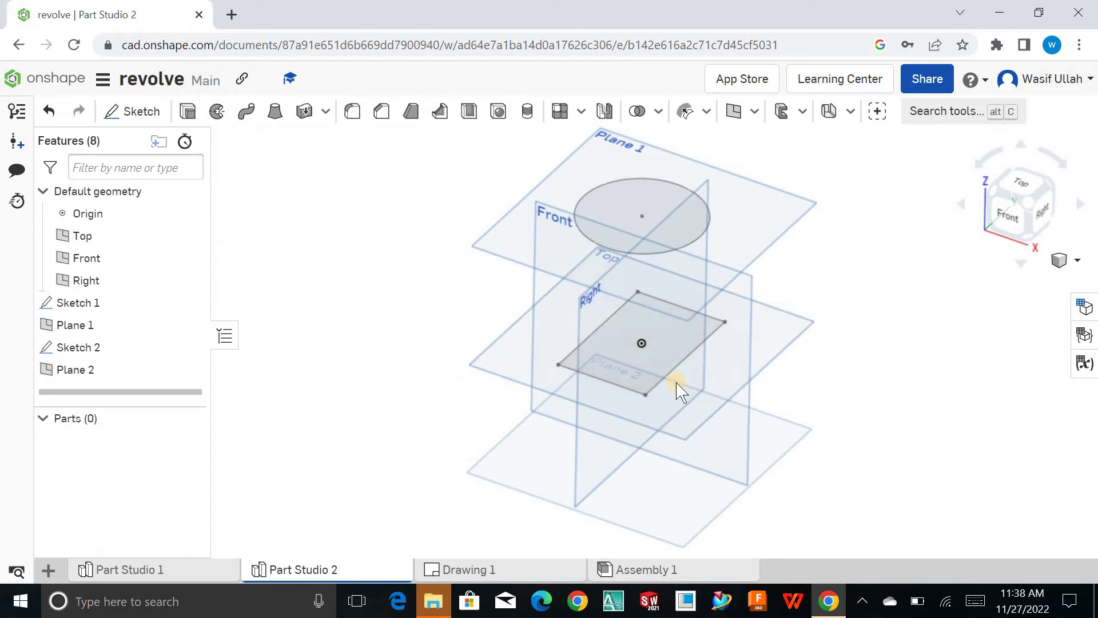
left_click(693, 509)
left_click(141, 111)
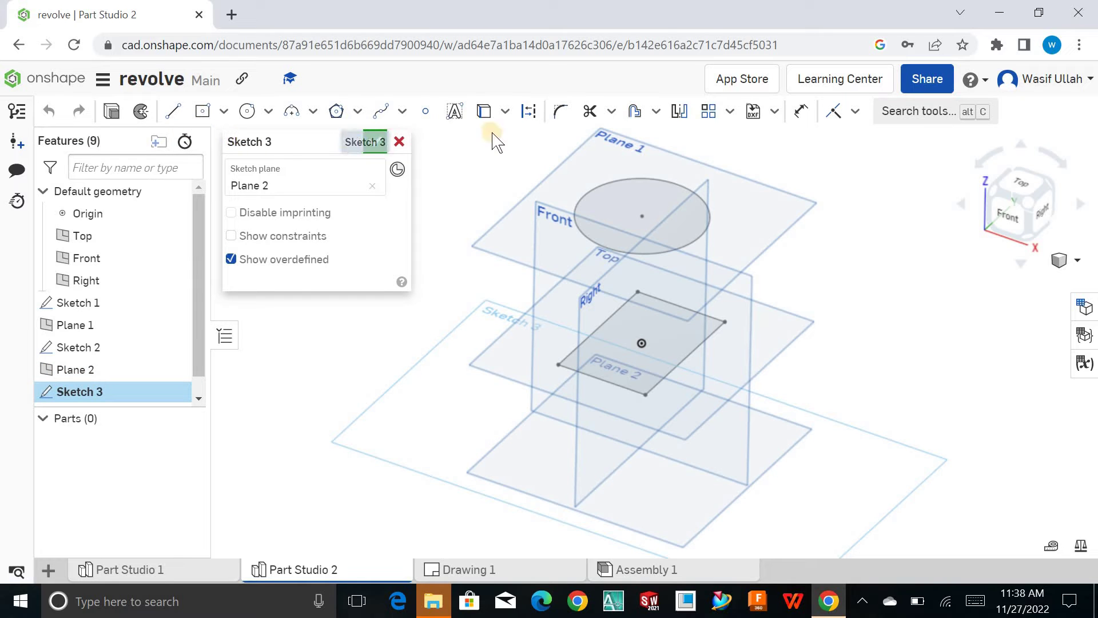
Step: Draw an ellipse centred below the origin on Plane 2 and finish Sketch 3
left_click(399, 112)
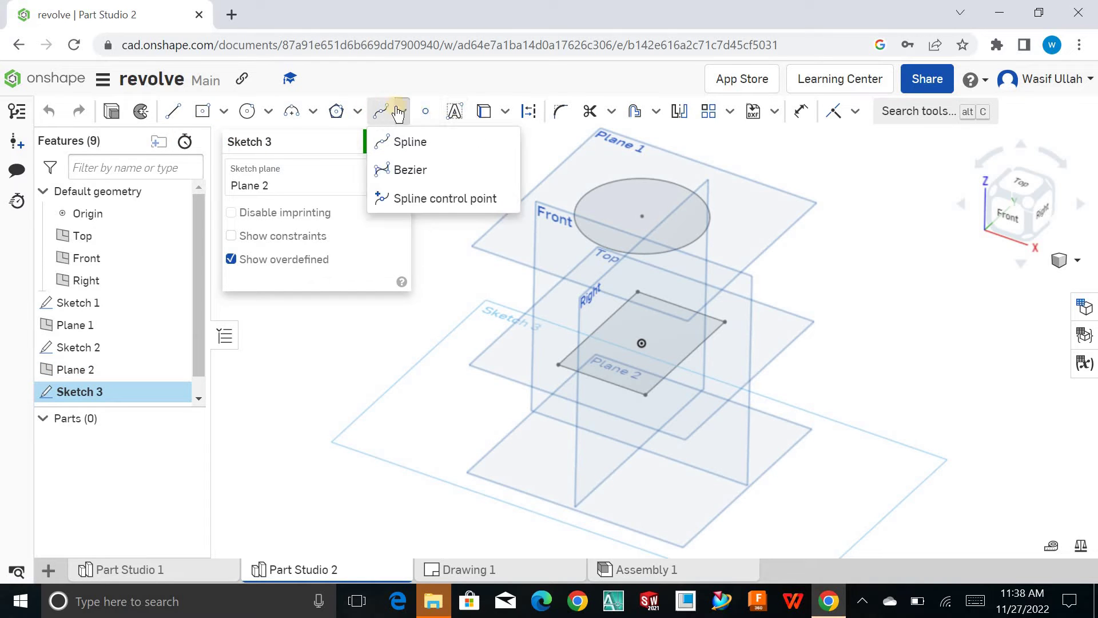
left_click(314, 112)
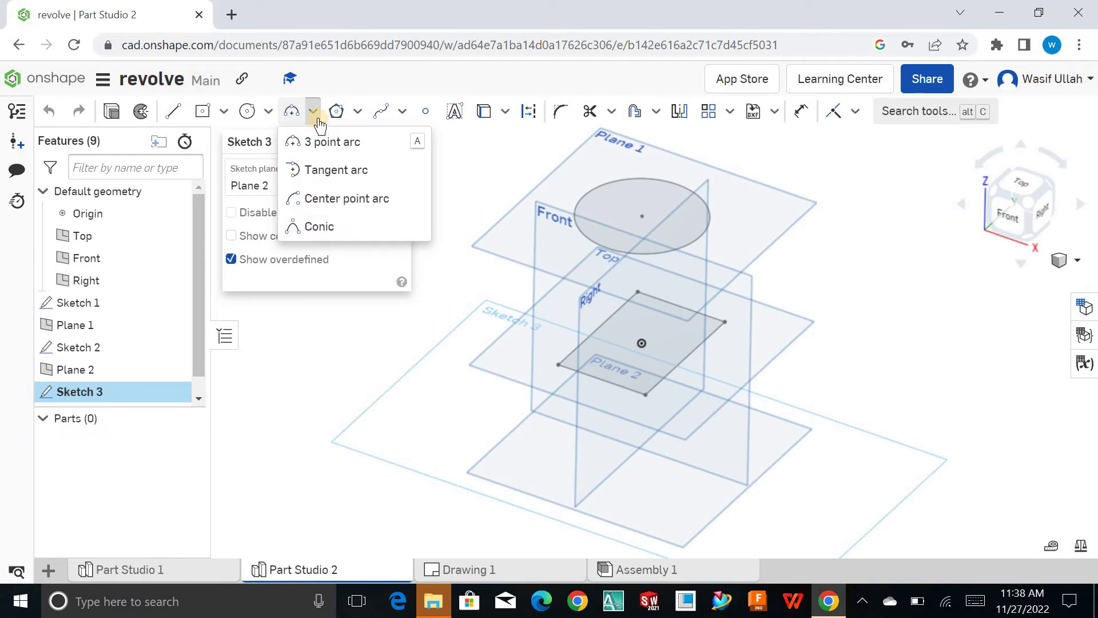
left_click(314, 113)
left_click(315, 112)
left_click(315, 115)
left_click(269, 114)
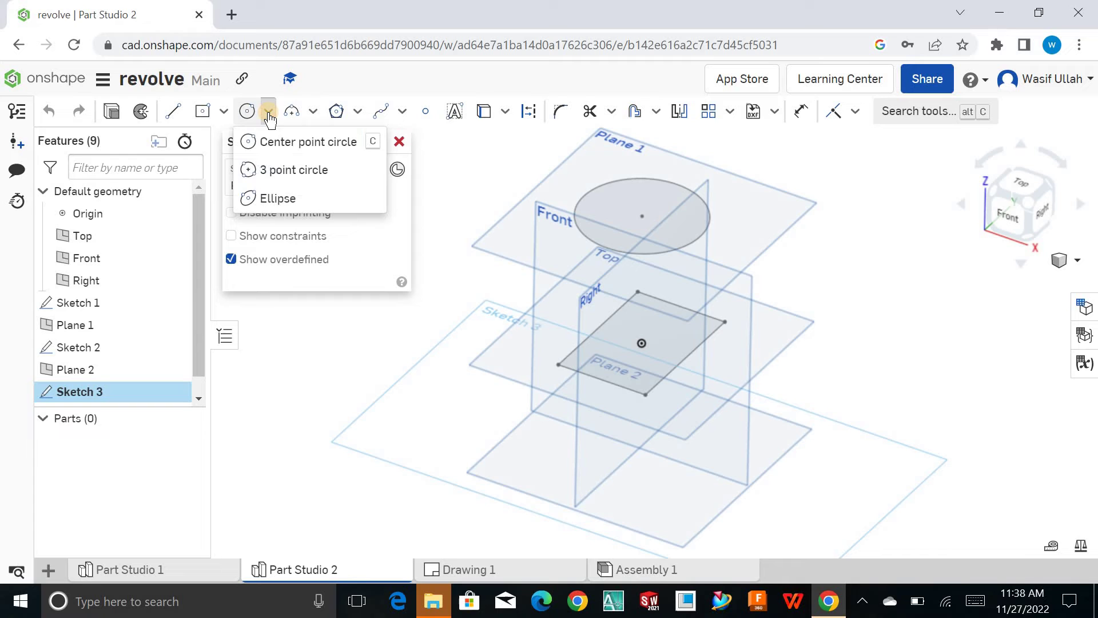
left_click(278, 200)
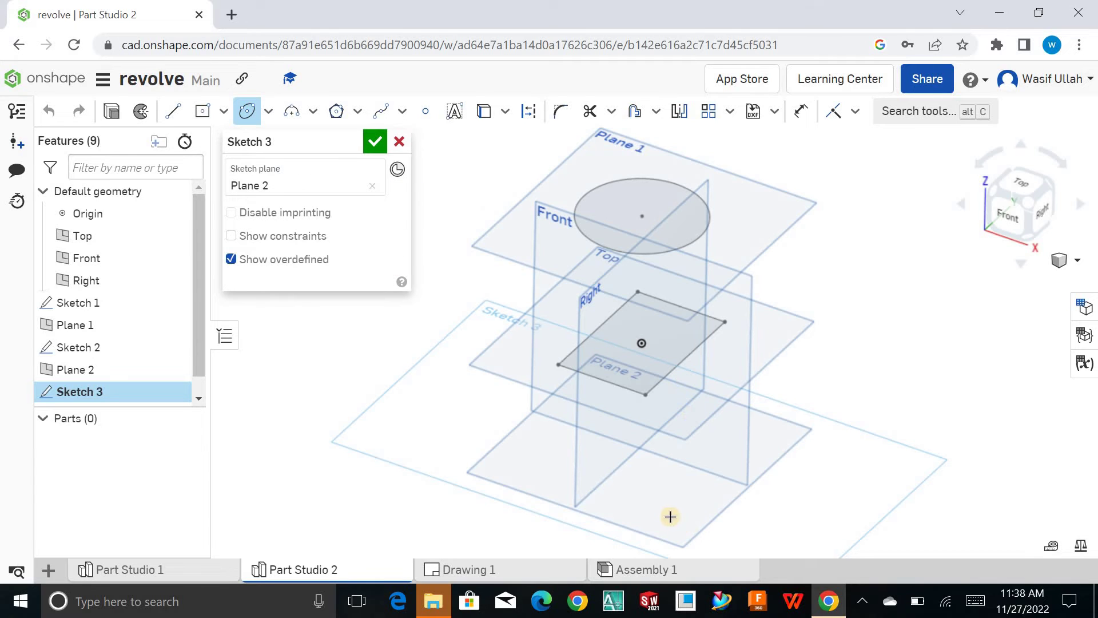
left_click(641, 448)
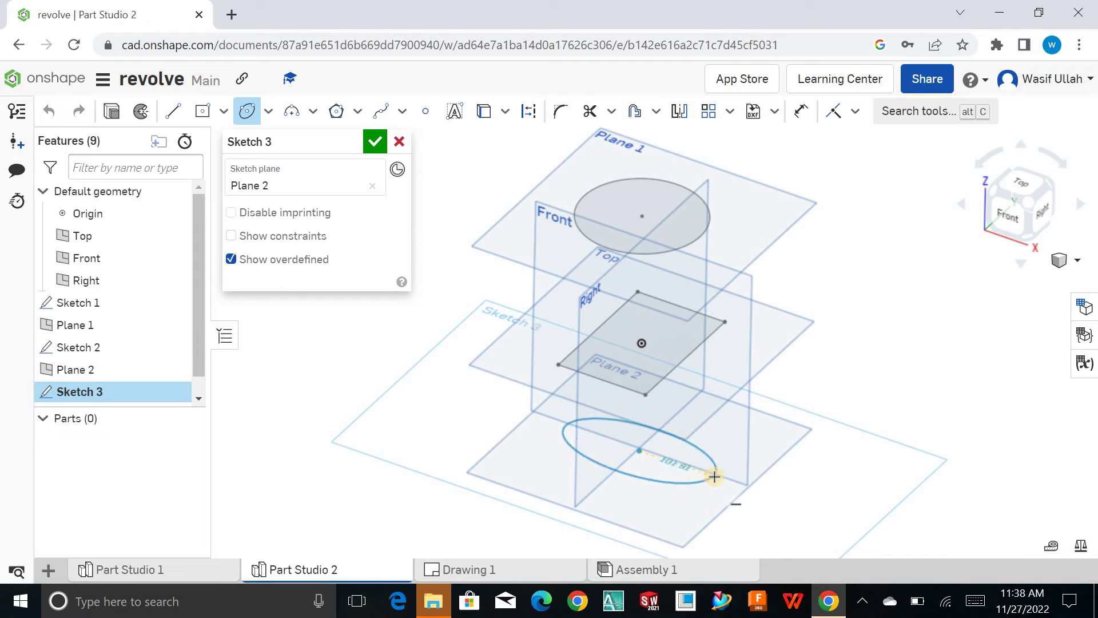
left_click(664, 484)
left_click(376, 143)
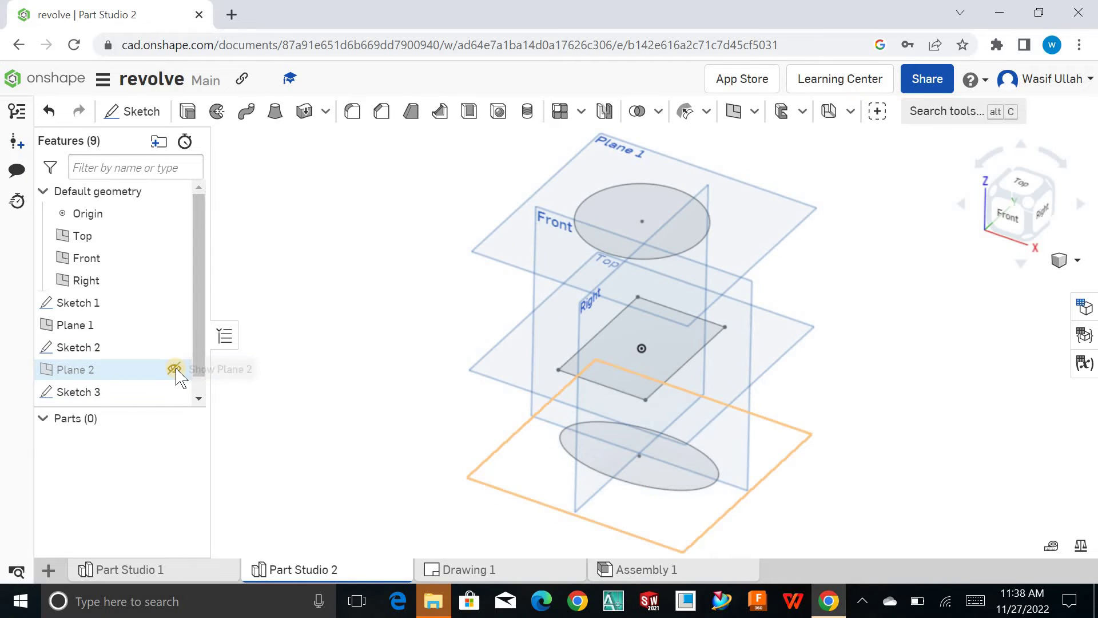
Step: Hide Plane 1, Plane 2 and the Front, Right and Top planes, leaving only the profiles
left_click(175, 369)
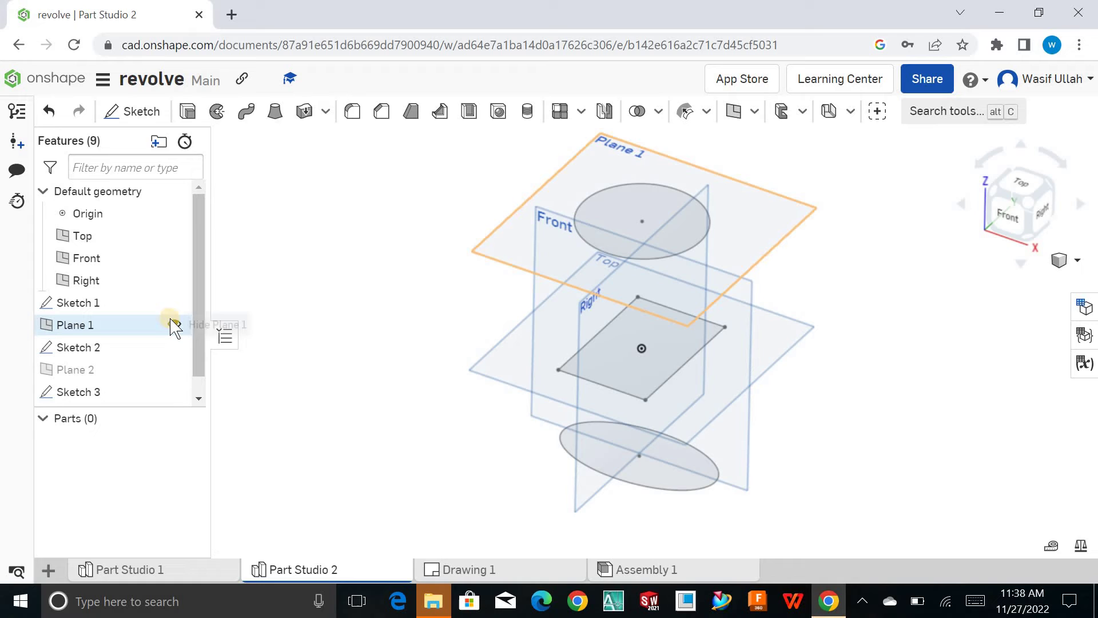
left_click(175, 325)
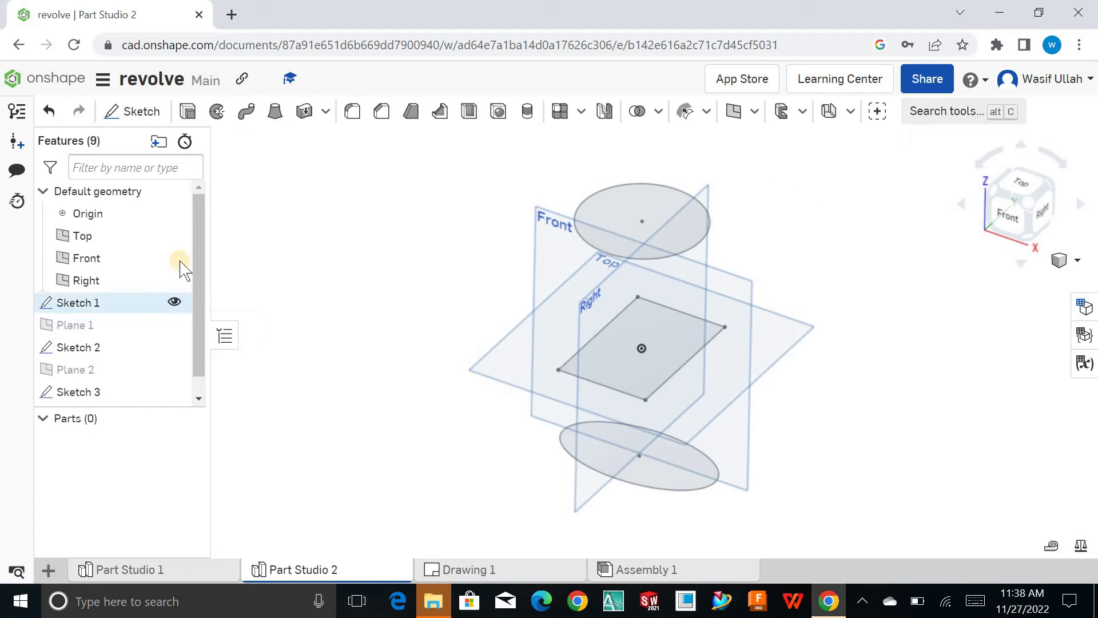
left_click(175, 281)
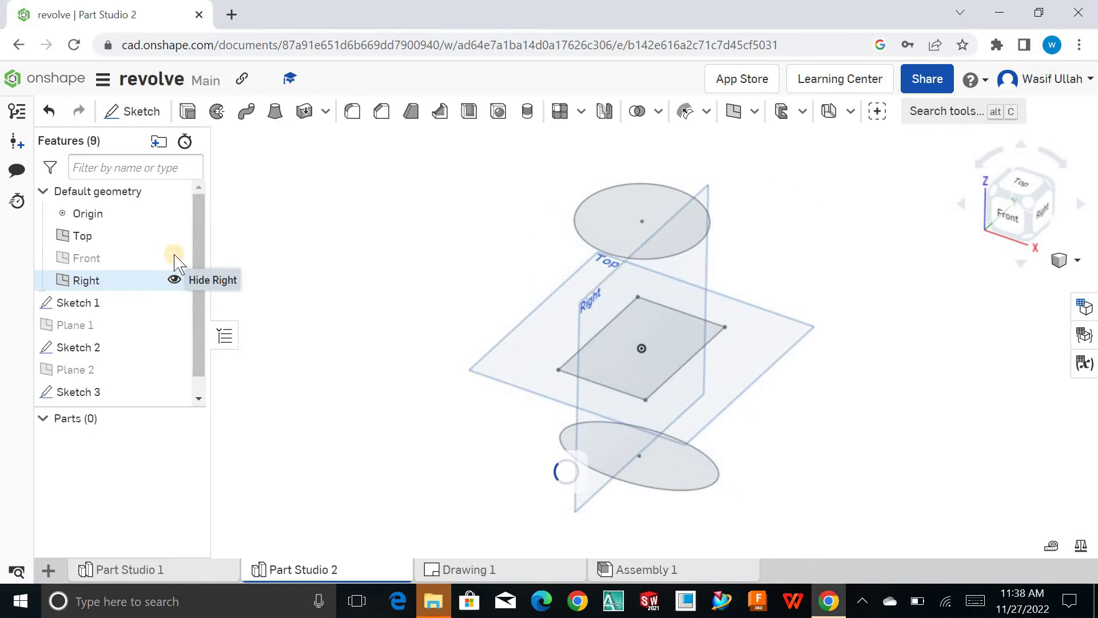
left_click(175, 236)
left_click(175, 235)
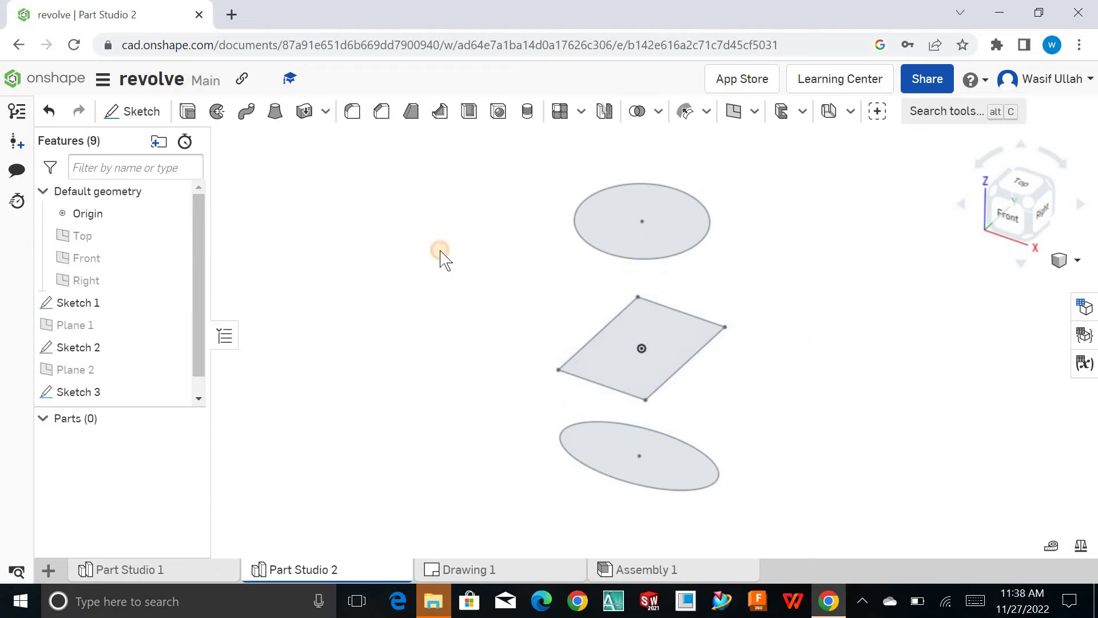
right_click_drag(471, 268, 435, 290)
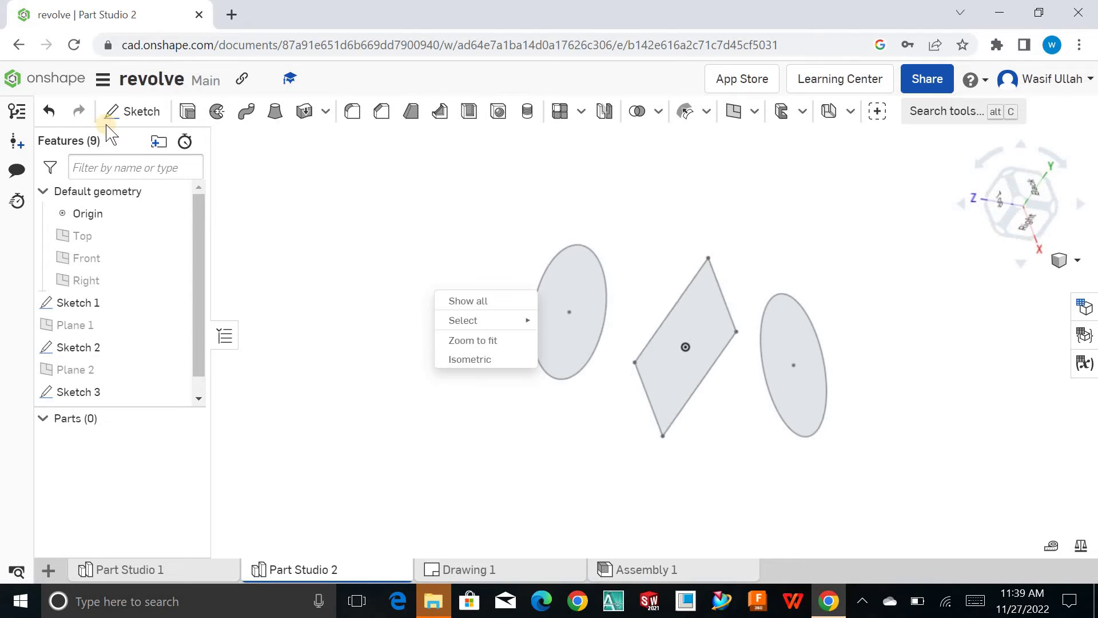
Step: Start Loft 1 with the left ellipse, parallelogram and right ellipse as profiles, in order
left_click(274, 112)
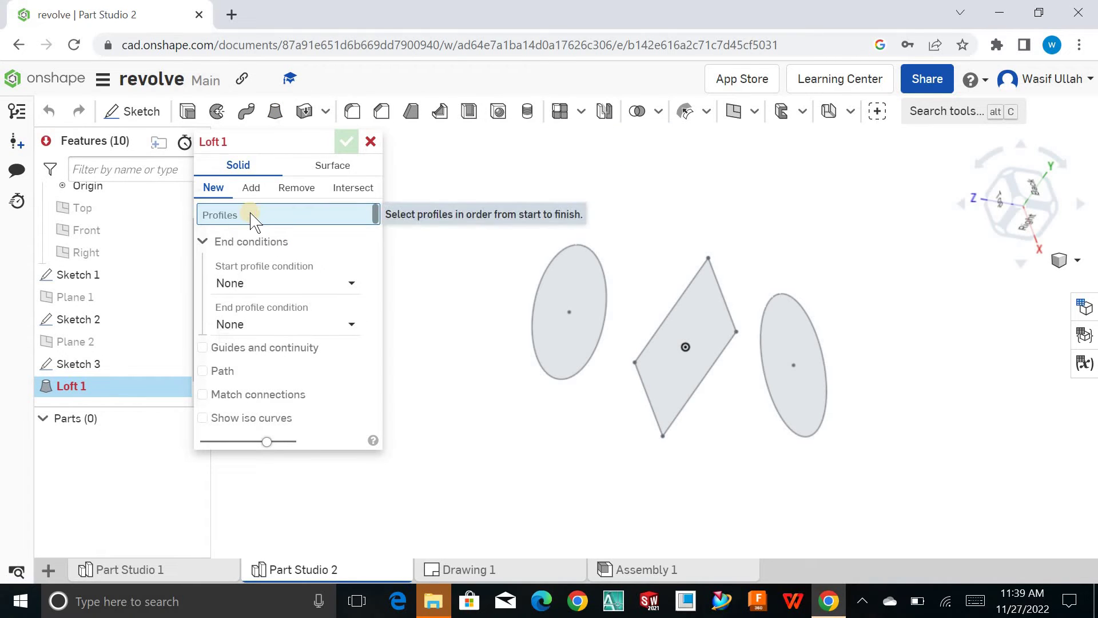
left_click(594, 265)
left_click(695, 307)
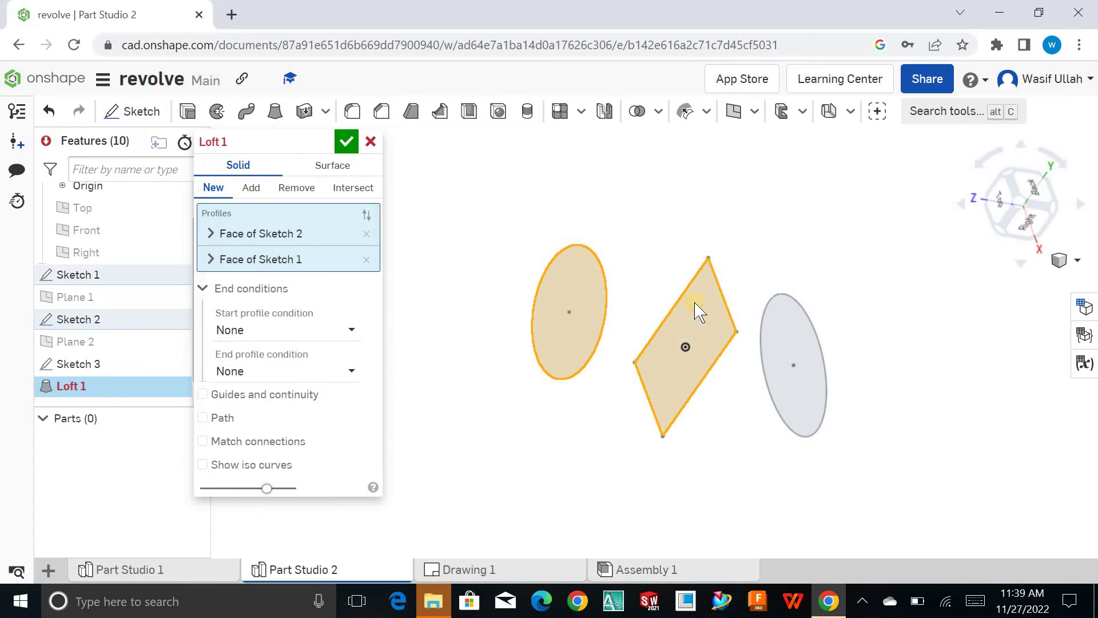
left_click(804, 341)
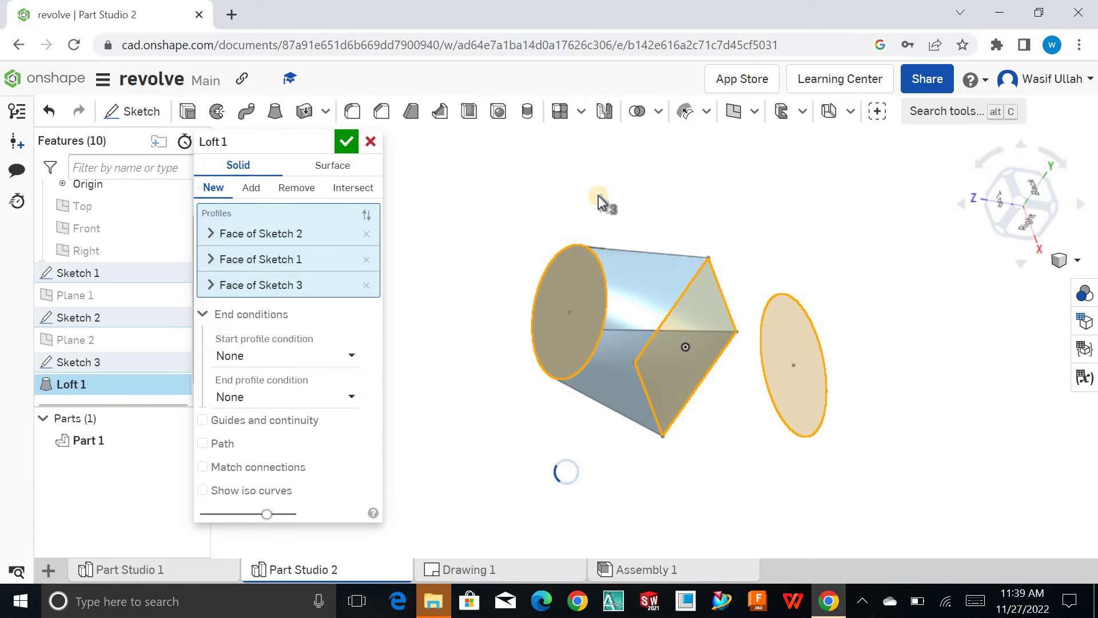
right_click_drag(595, 198, 362, 362)
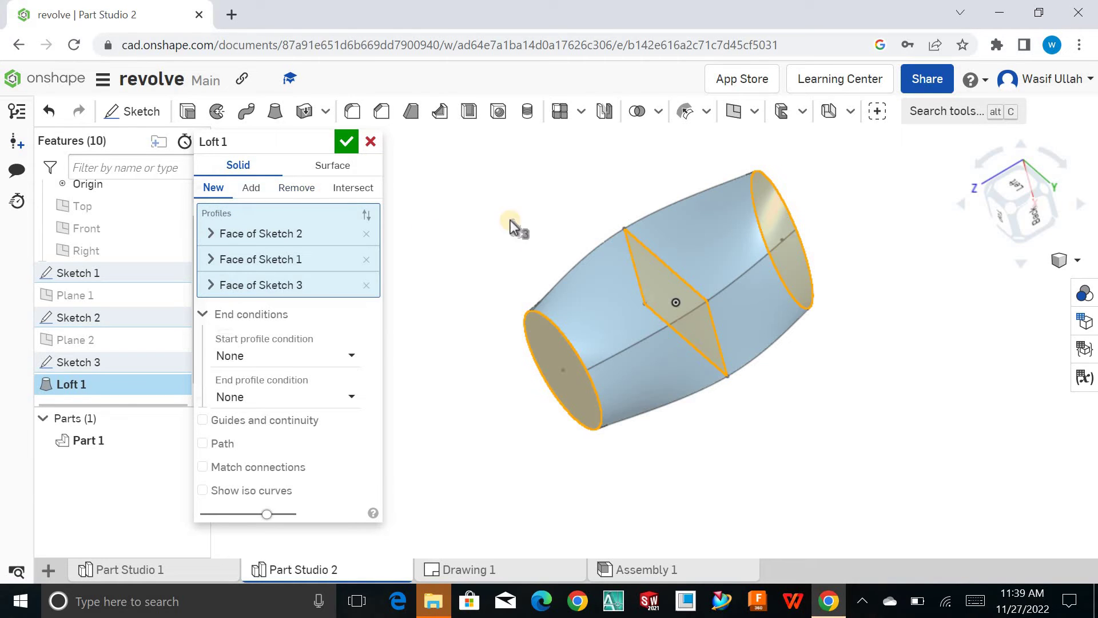
right_click_drag(515, 225, 327, 173)
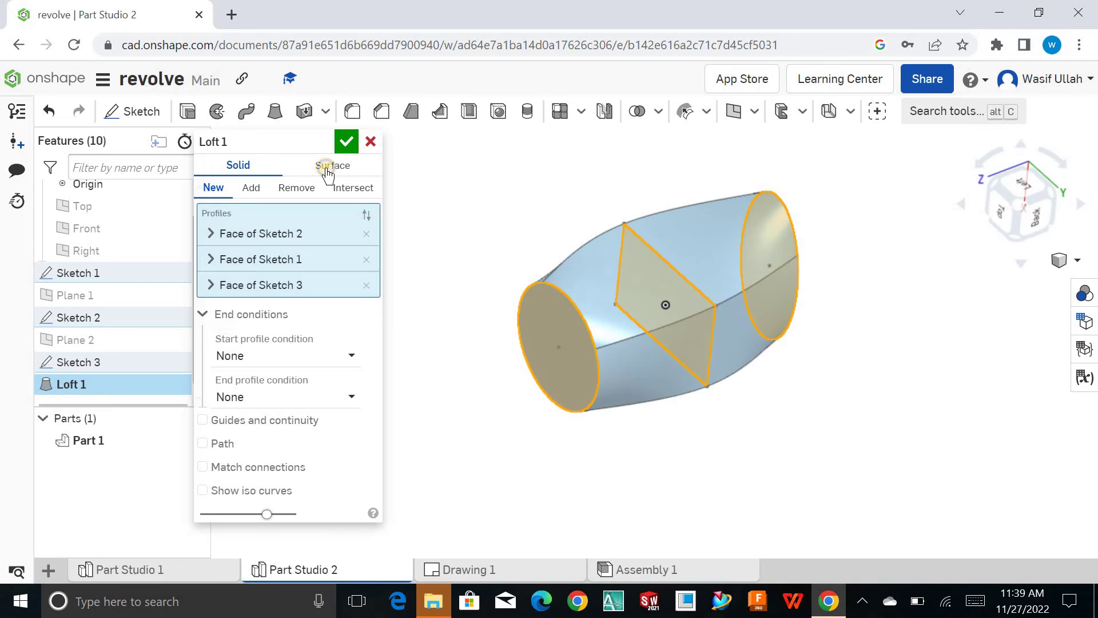
left_click(327, 171)
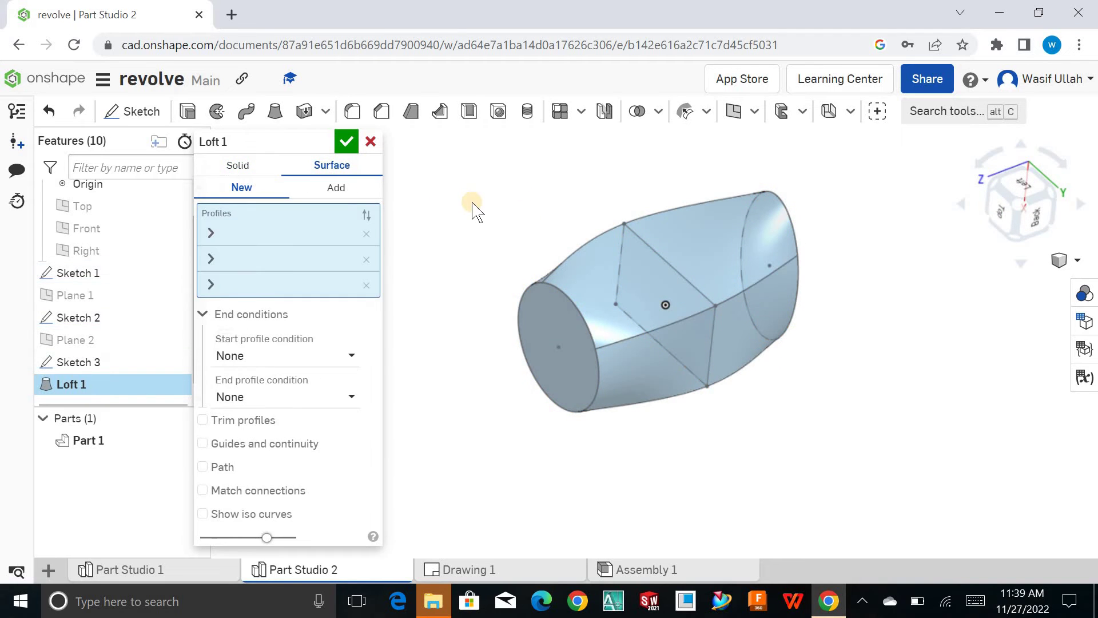
right_click_drag(505, 183, 469, 246)
left_click(236, 166)
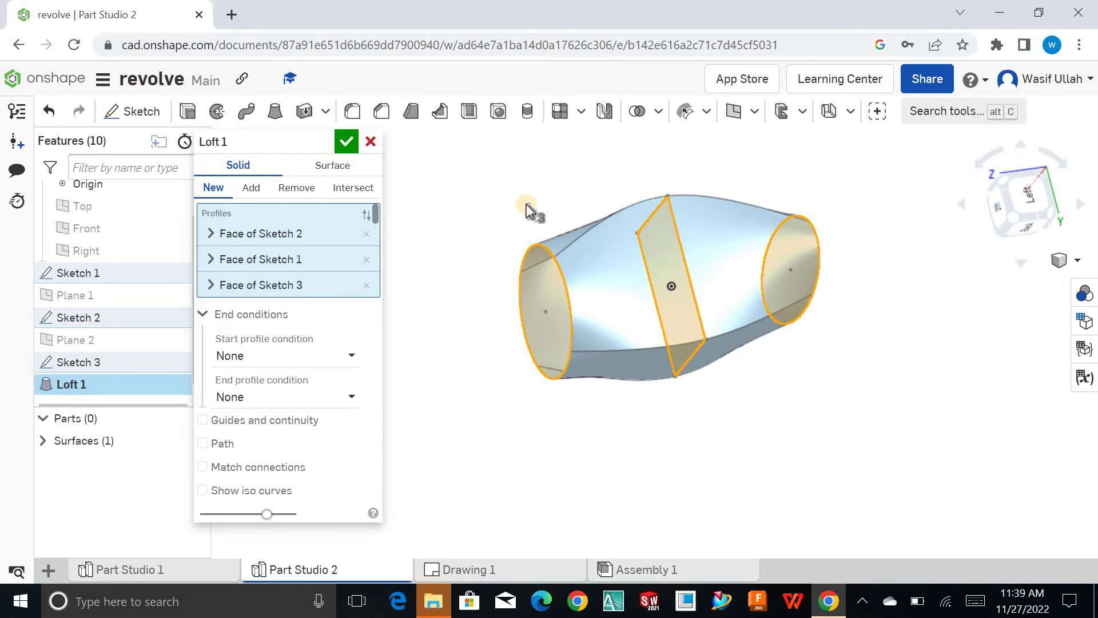
right_click_drag(542, 218, 451, 284)
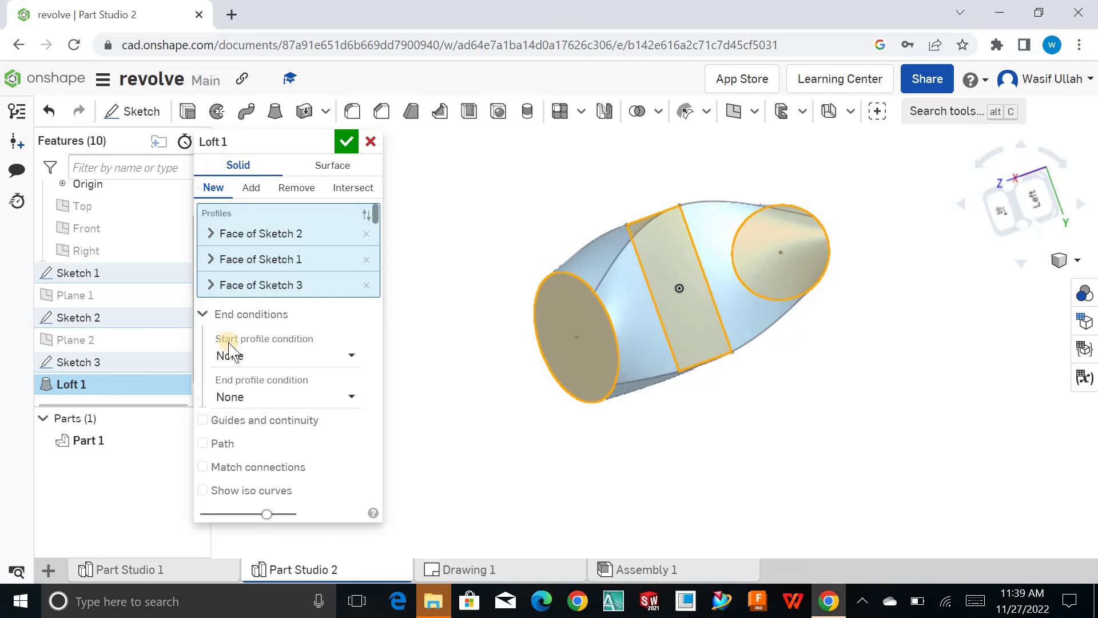
Step: Try Normal to profile as the loft's start condition, then return it to None
left_click(343, 360)
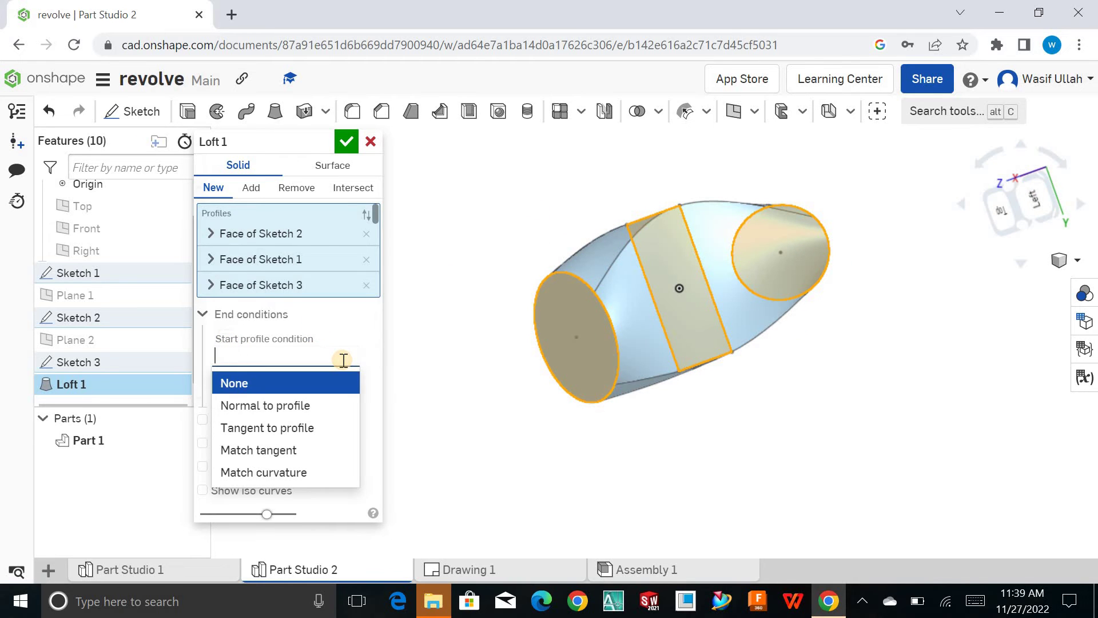
left_click(286, 406)
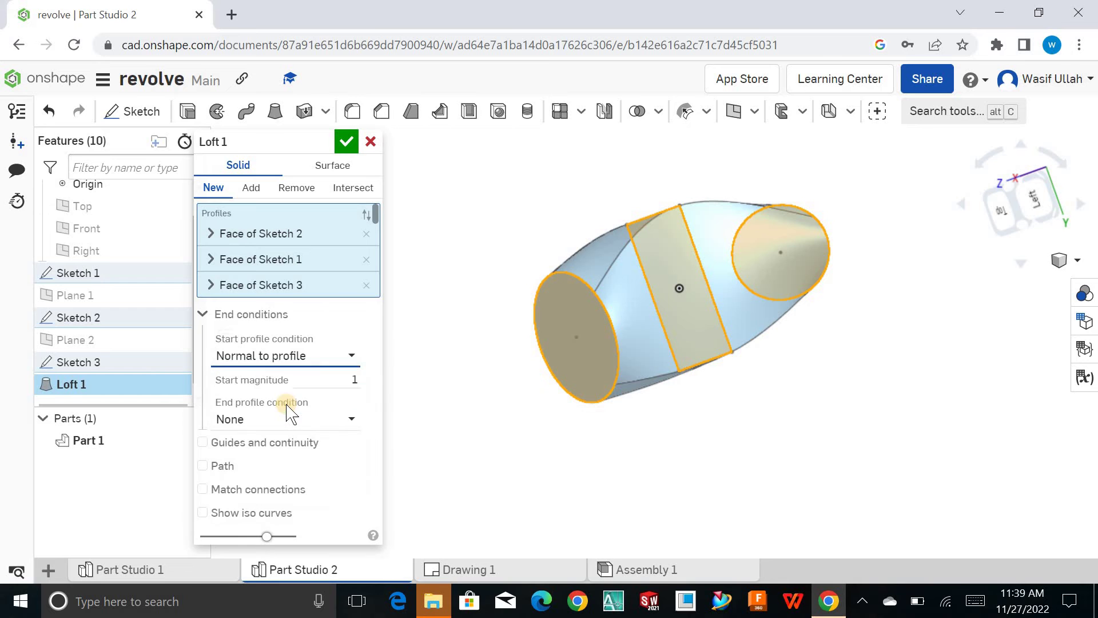
right_click_drag(478, 286, 526, 338)
left_click(347, 357)
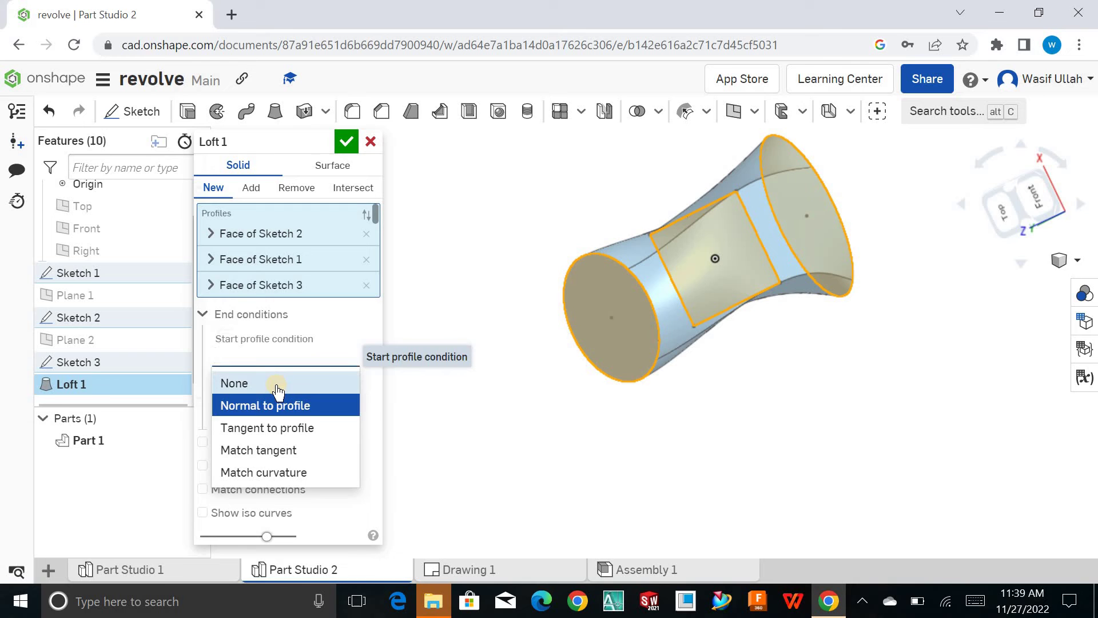
left_click(370, 331)
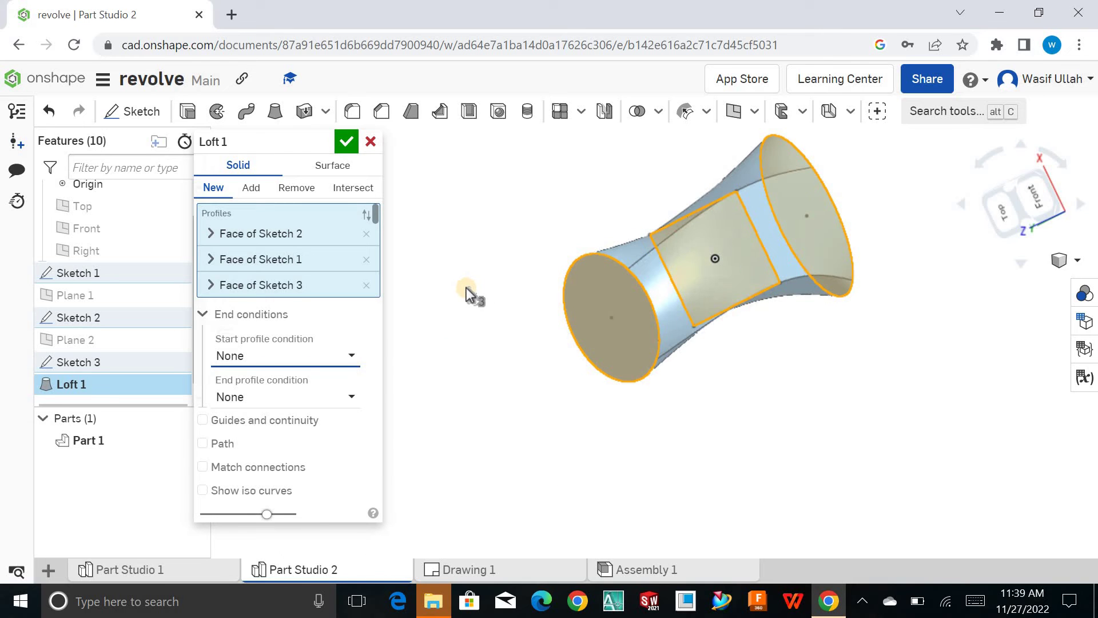
right_click_drag(465, 287, 345, 355)
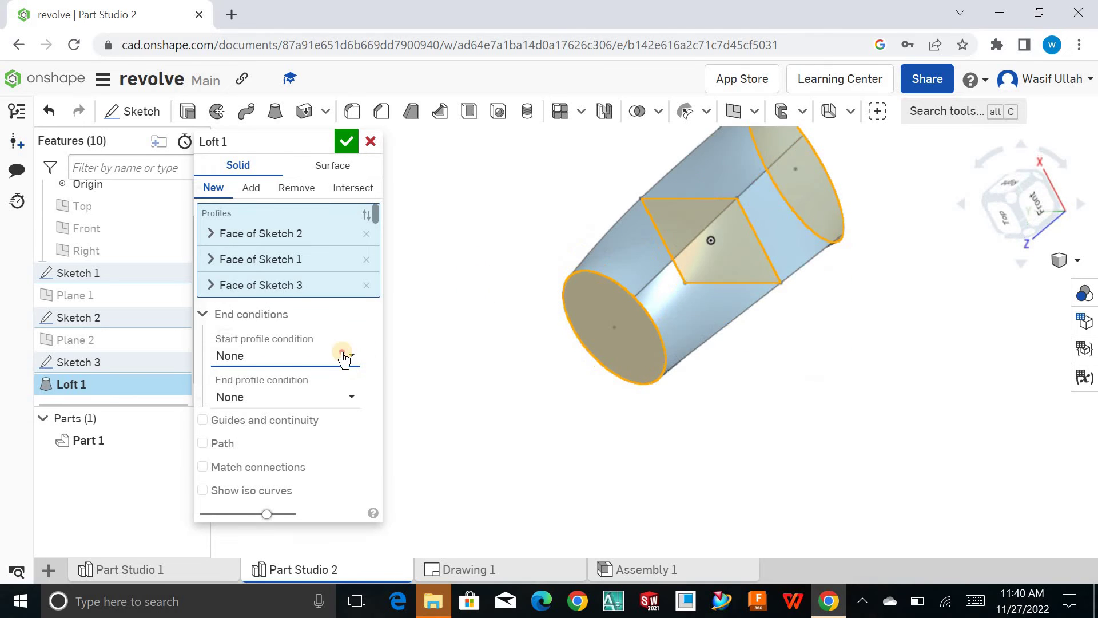
left_click(347, 356)
left_click(286, 389)
Step: Set the loft's end profile condition to Normal to profile with magnitude 1
left_click(331, 397)
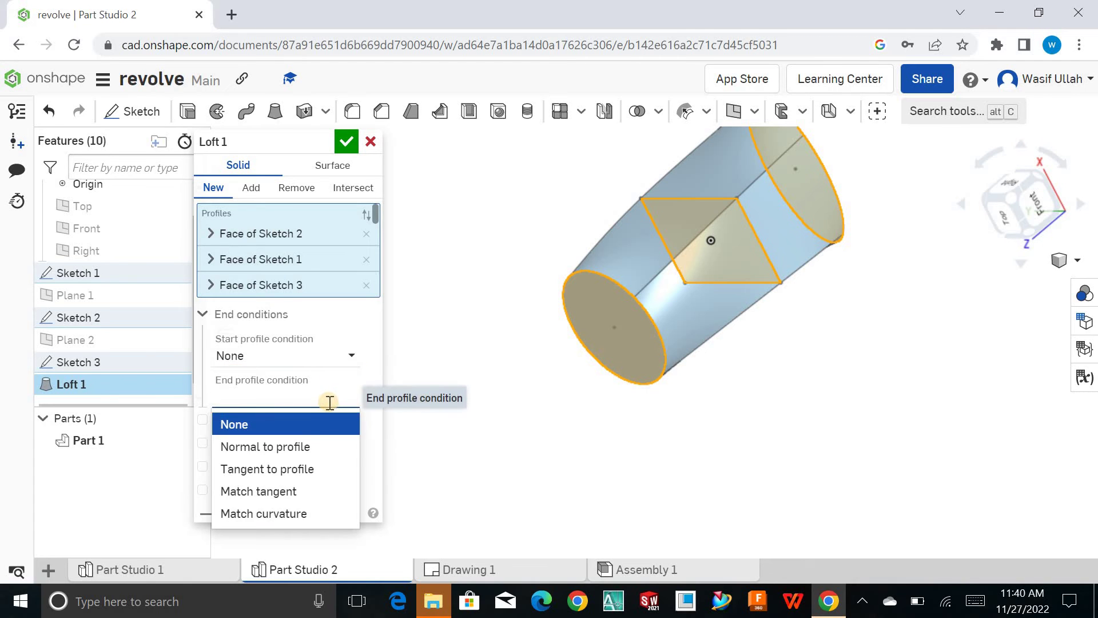
left_click(297, 452)
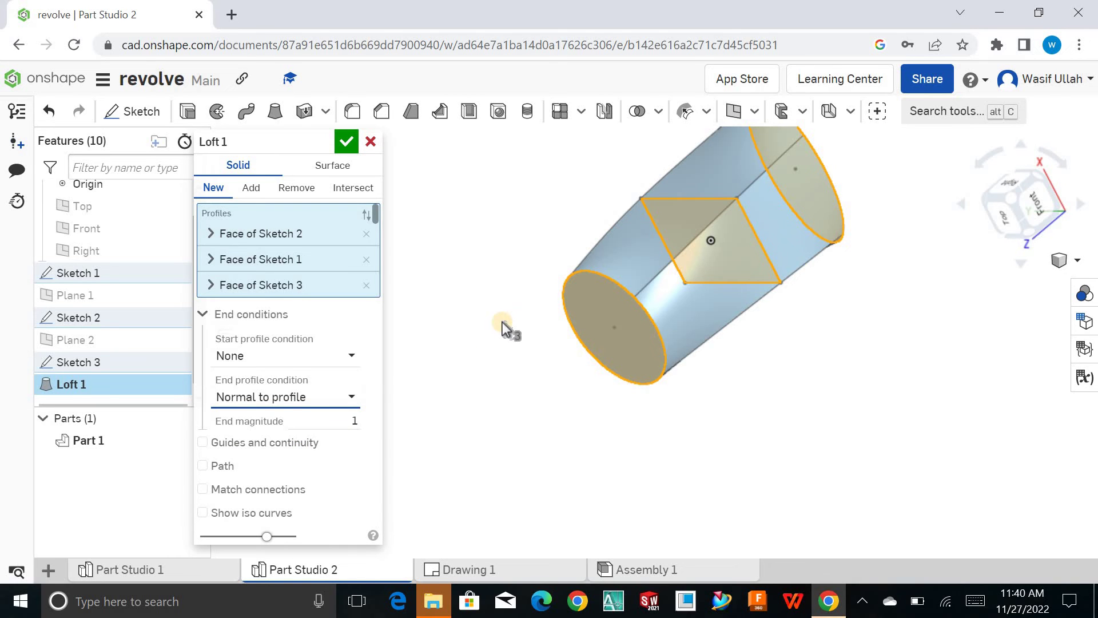
right_click_drag(558, 355, 492, 317)
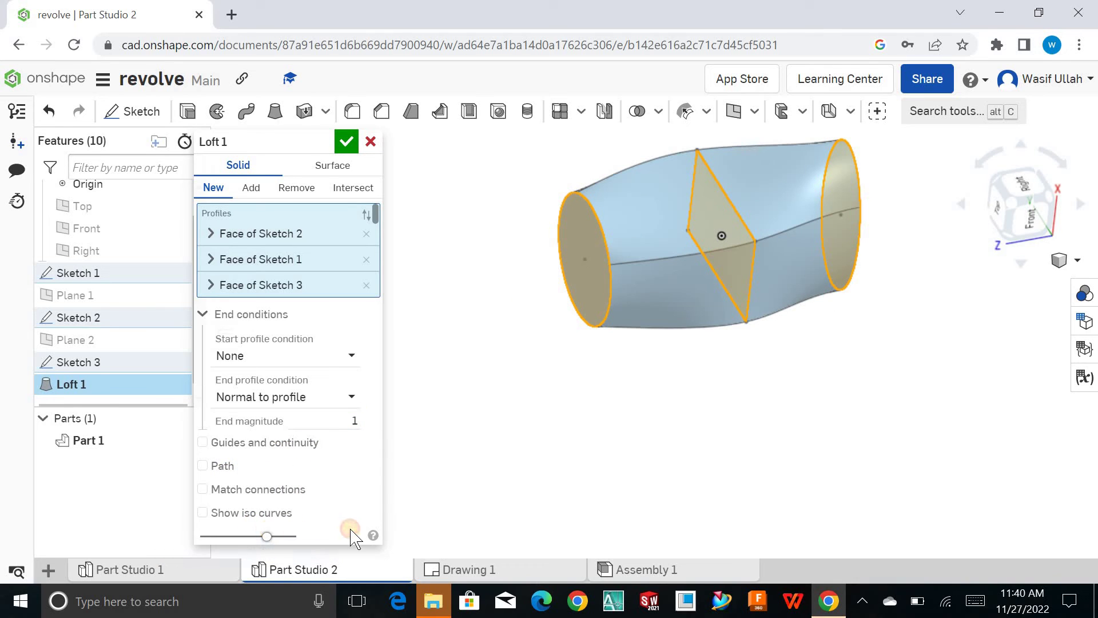
Step: Inspect the loft with iso curves toggled on and off, then confirm Loft 1 as Part 1
left_click(201, 514)
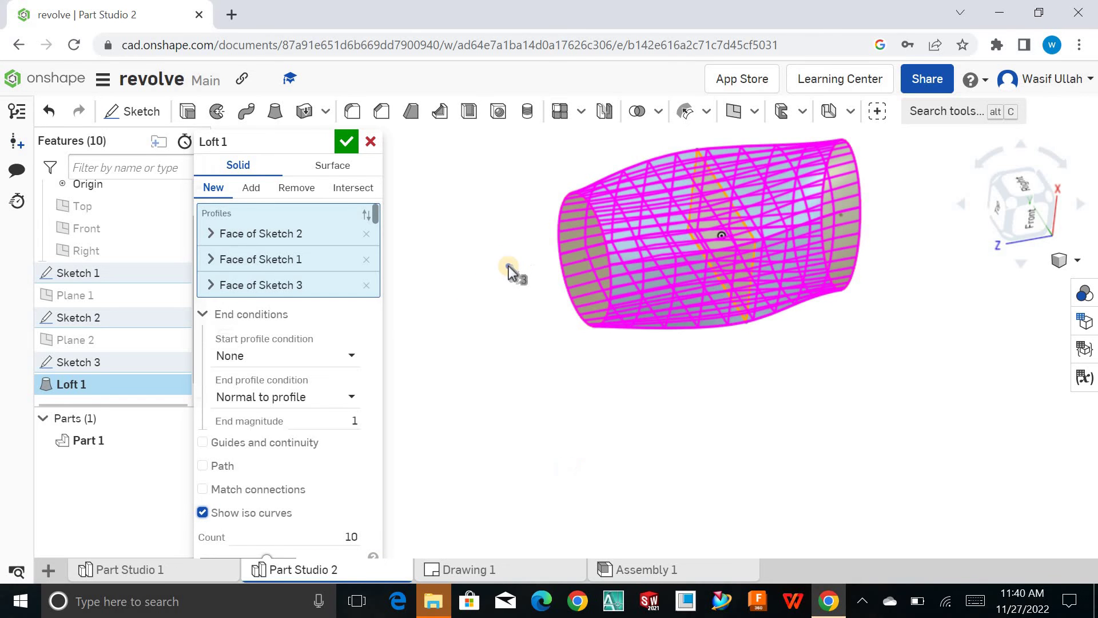
right_click_drag(510, 269, 676, 155)
scroll(692, 140, "up", 3)
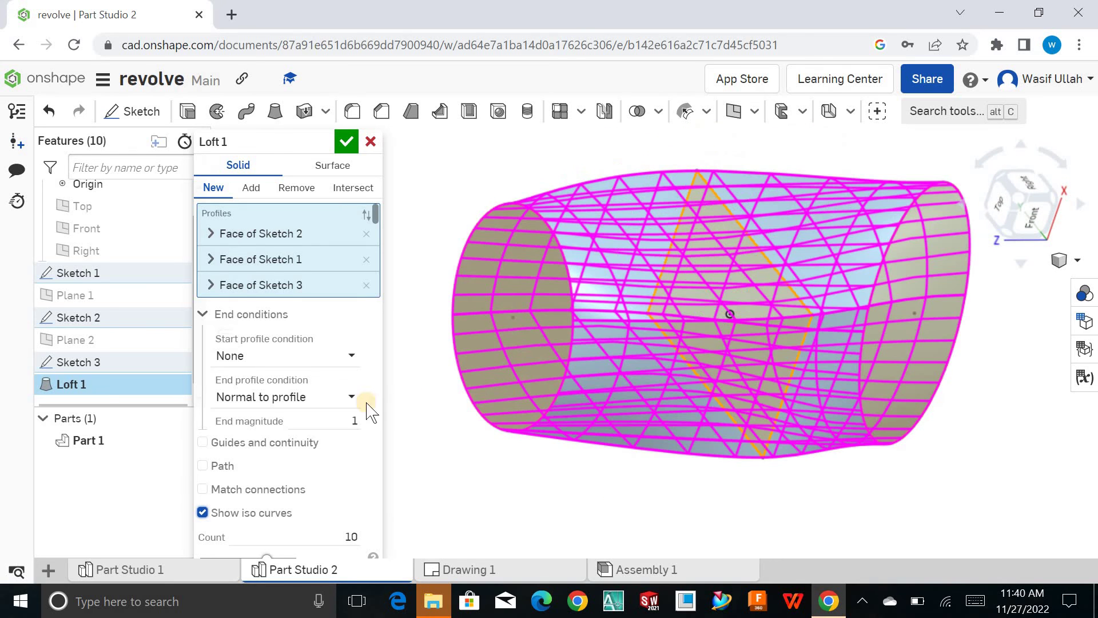
left_click(204, 512)
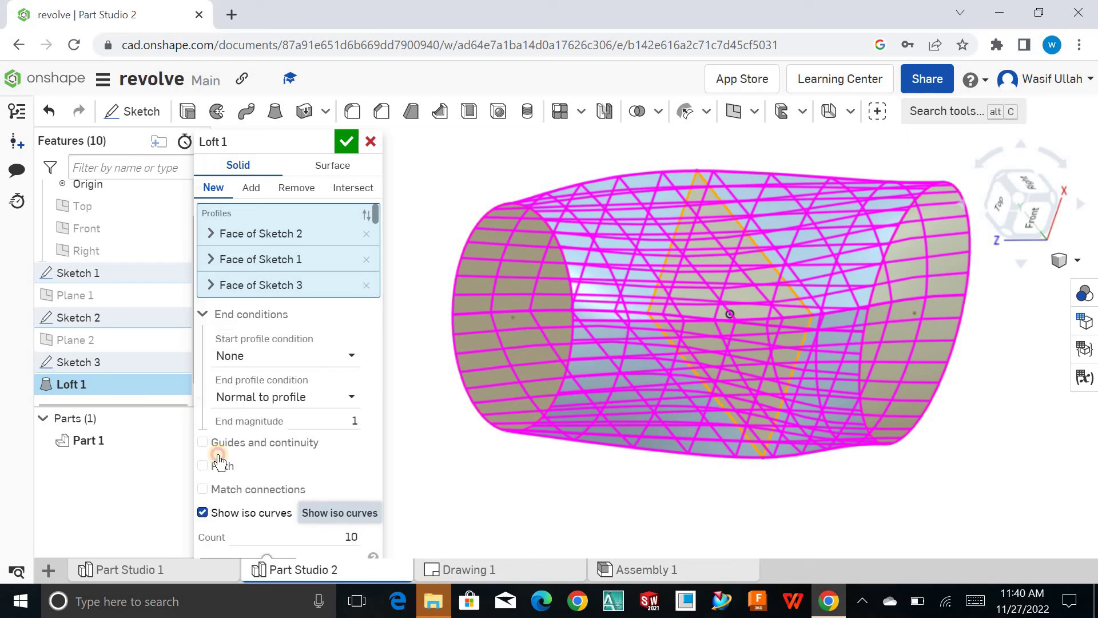
left_click_drag(288, 150, 290, 19)
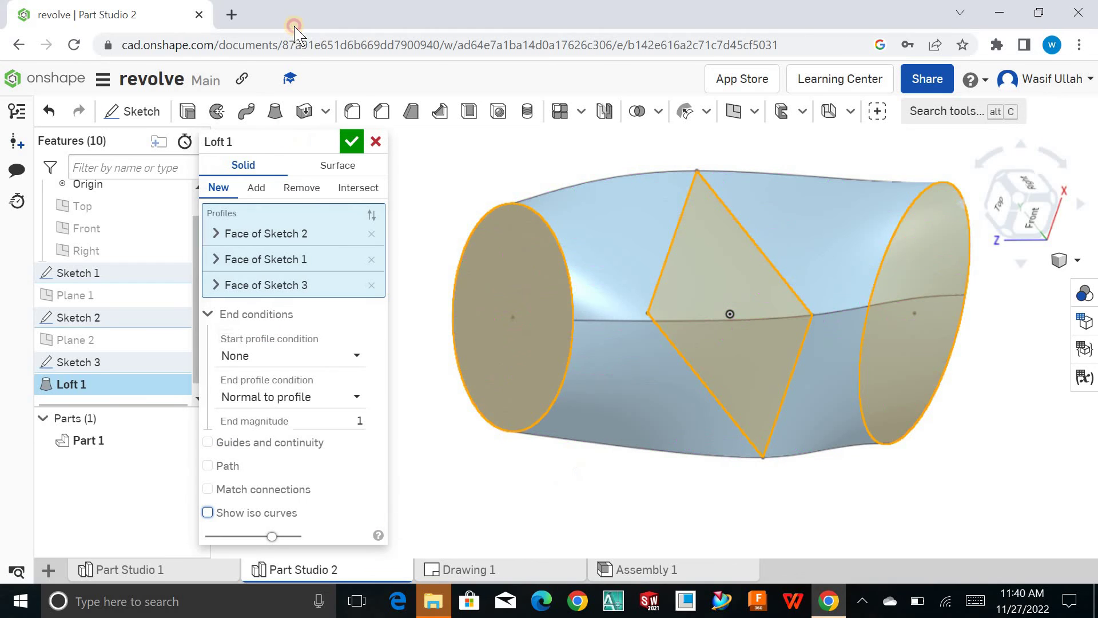
left_click(351, 142)
right_click_drag(363, 260, 423, 168)
Step: Shell Part 1 to a 2.5 mm wall, removing its circular end face
left_click(471, 112)
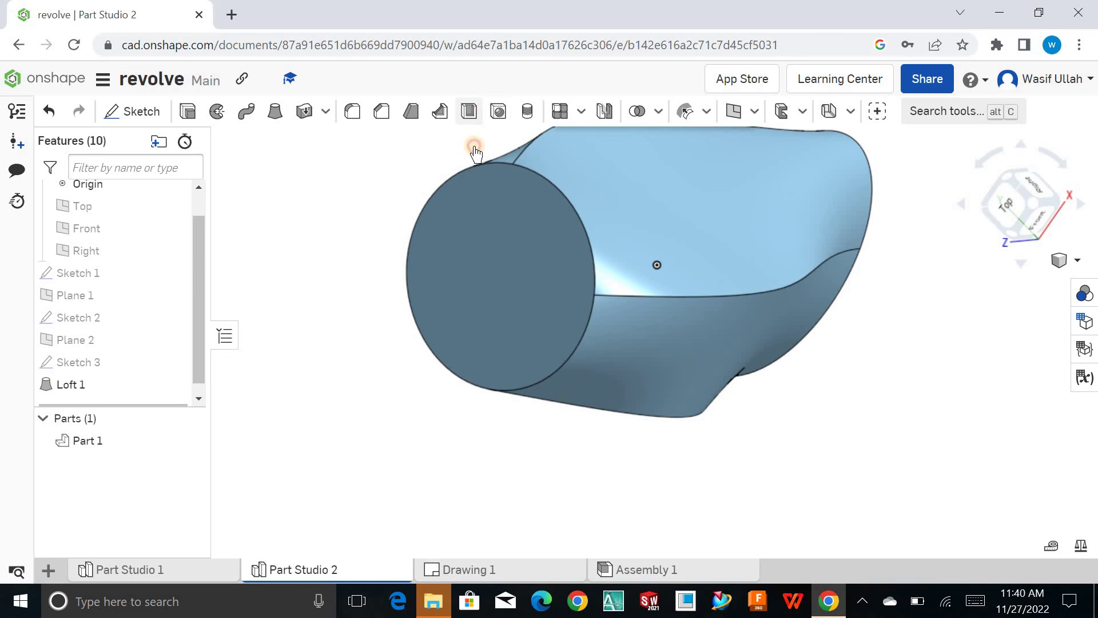
left_click(494, 273)
right_click_drag(486, 289, 473, 332)
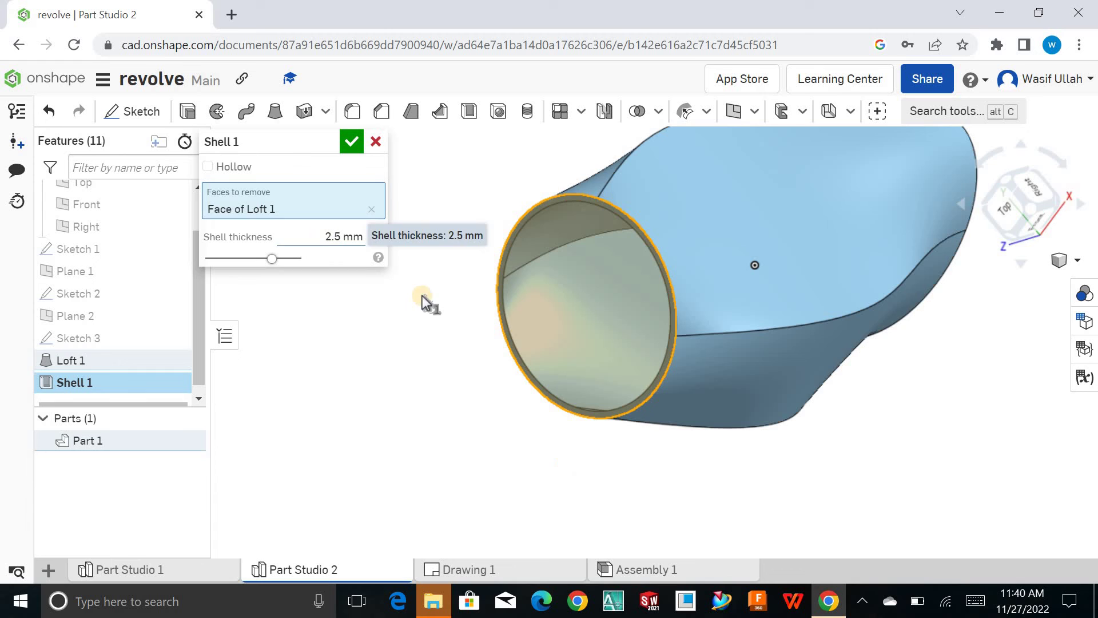
right_click_drag(466, 282, 420, 240)
left_click(353, 142)
right_click(419, 239)
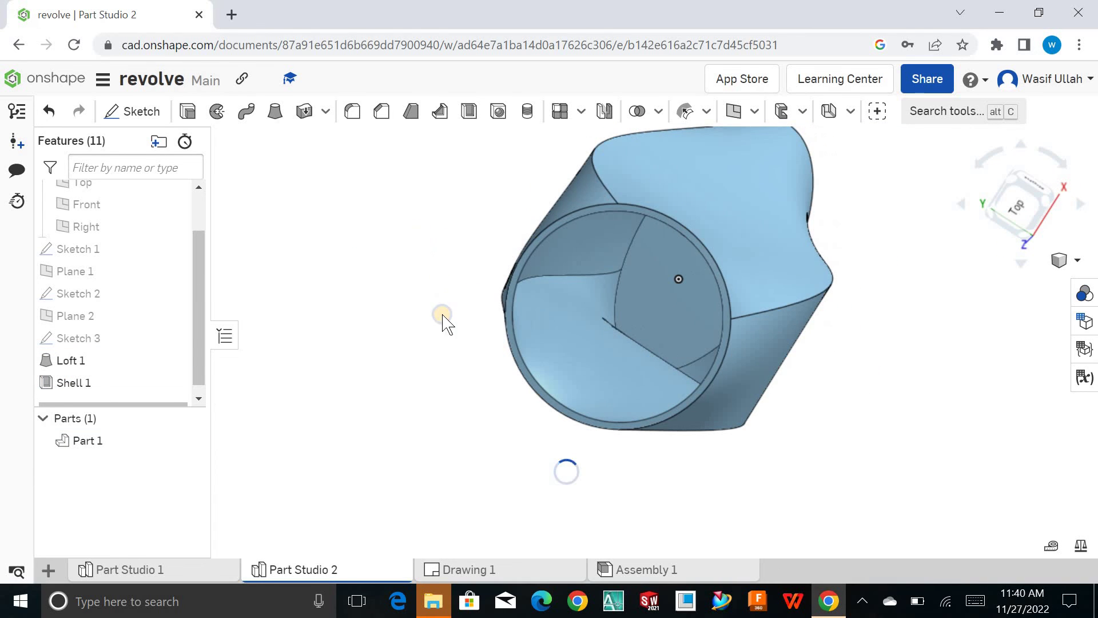
Step: Switch to the isometric view and zoom in and out to inspect the 2.5 mm hollow vase
left_click(446, 305)
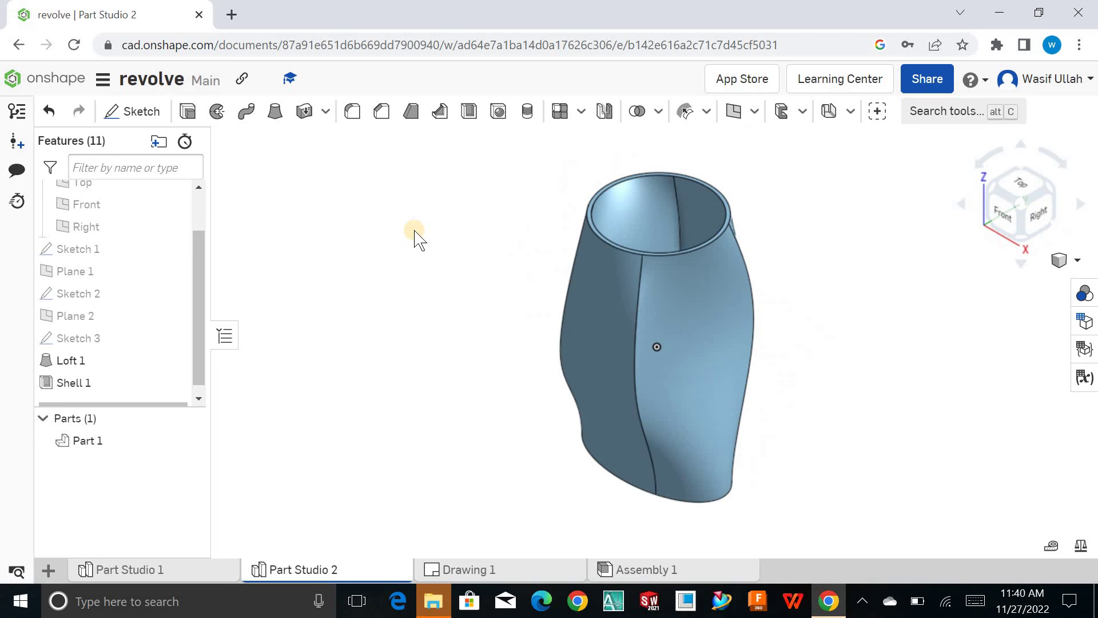
scroll(417, 240, "up", 2)
scroll(417, 241, "down", 2)
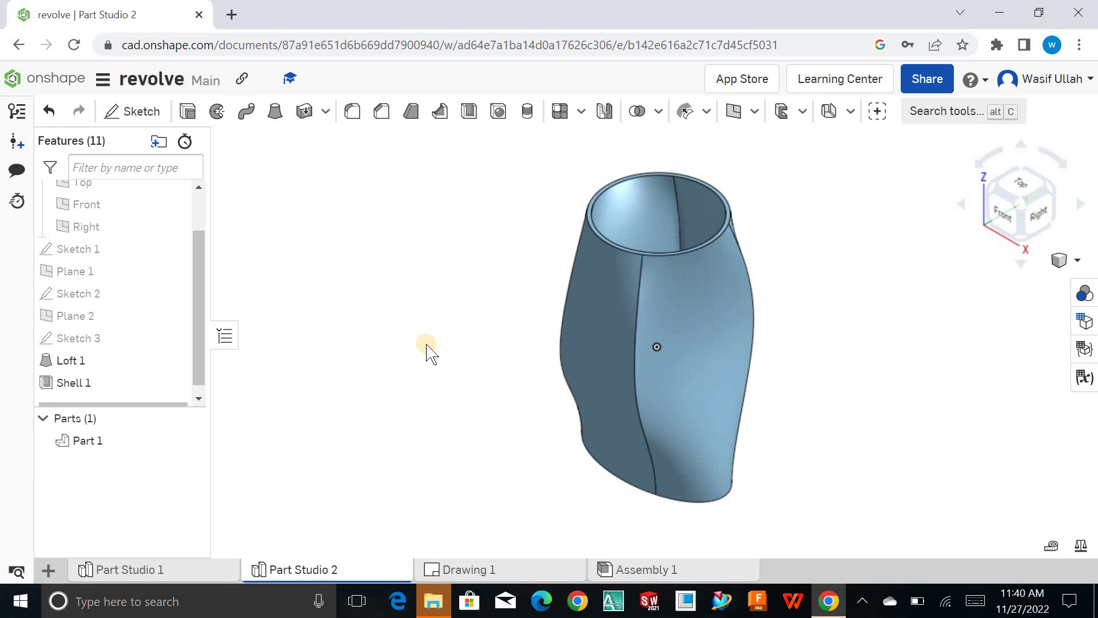